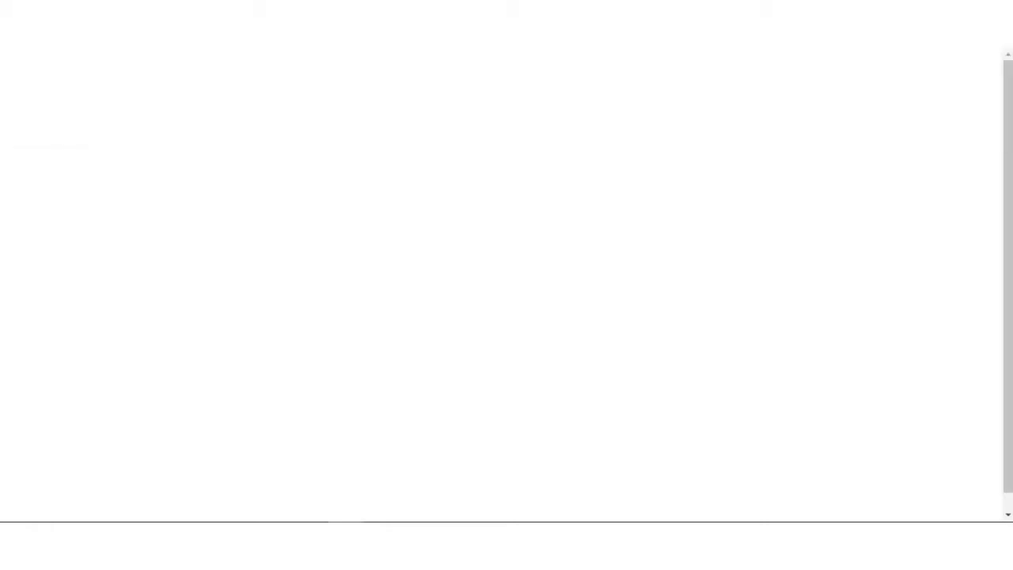
# Step: Go from the Webkul store's UVdesk Opencart Free Helpdesk product page to its GitHub repository
pyautogui.write('store')
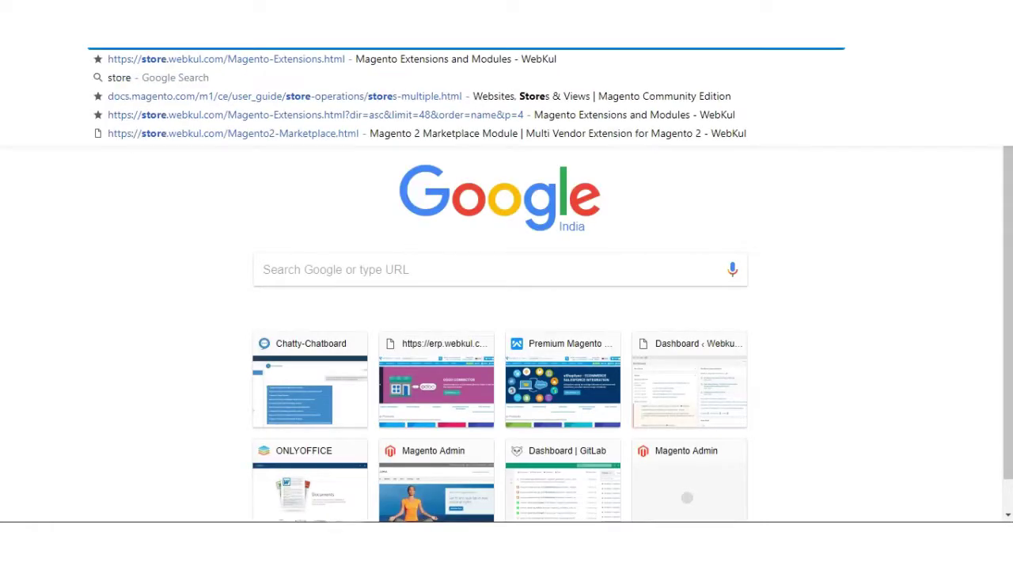
pyautogui.press('Return')
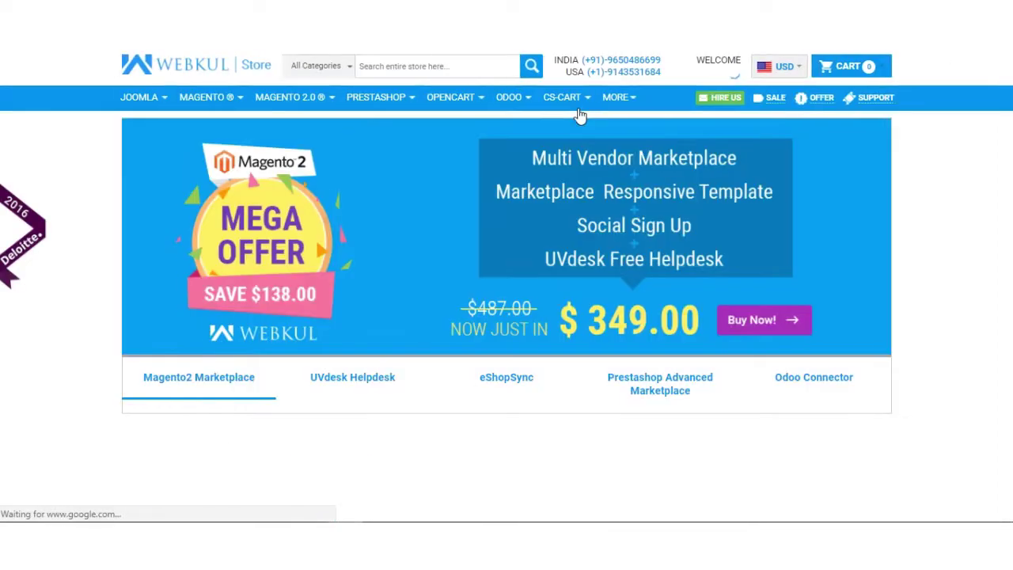
pyautogui.moveTo(620, 97)
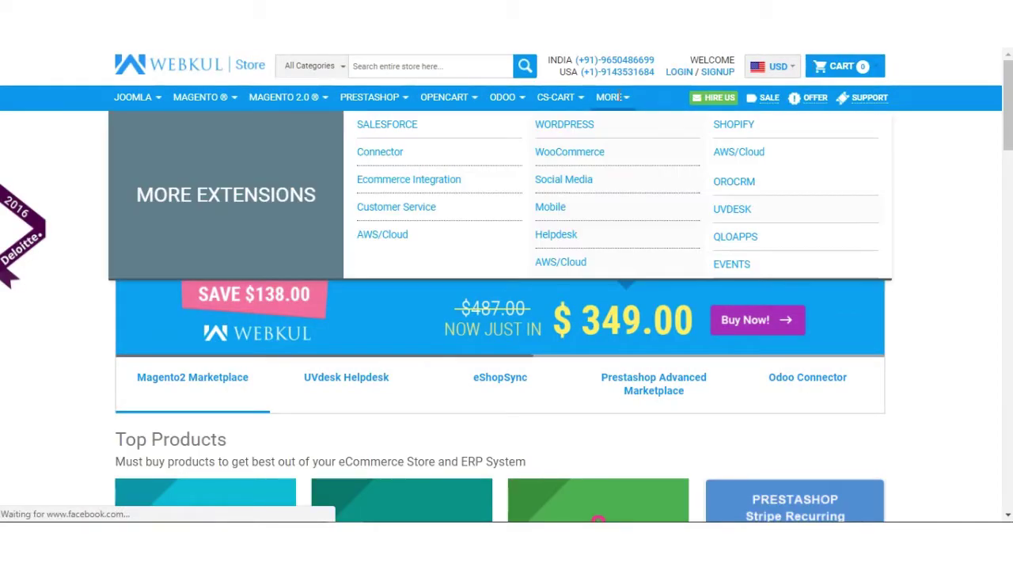
pyautogui.click(732, 210)
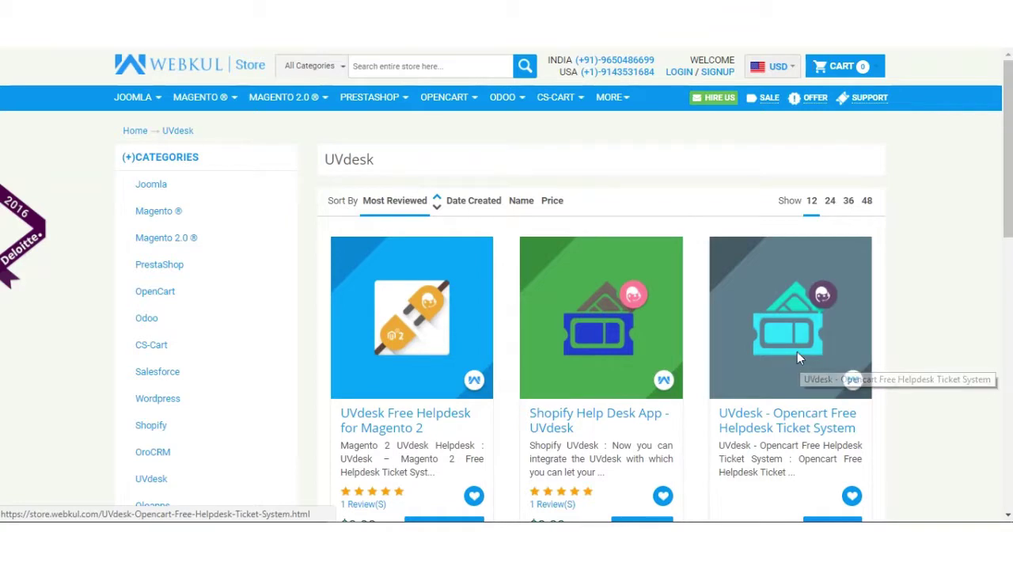
pyautogui.click(797, 353)
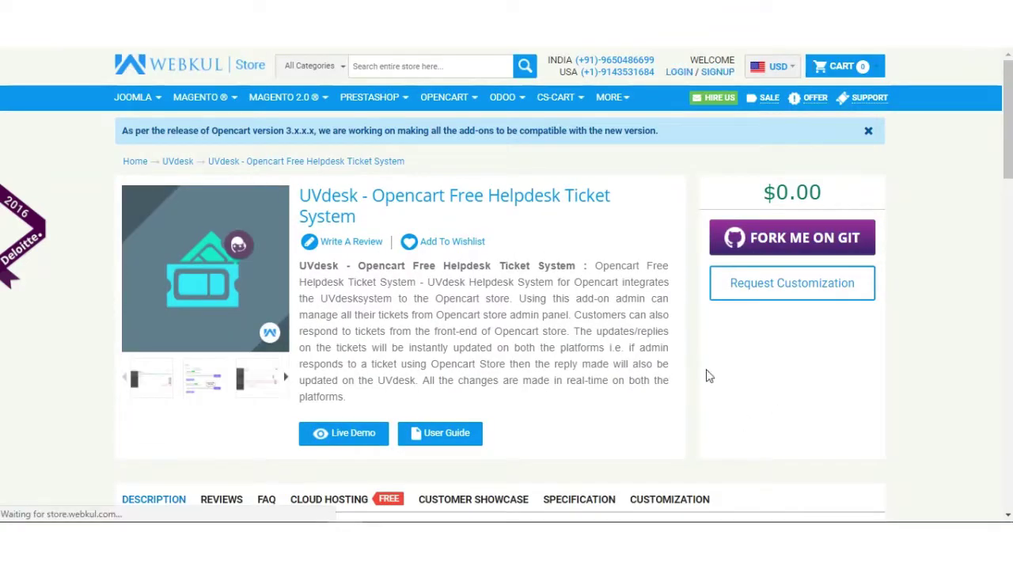
pyautogui.click(816, 255)
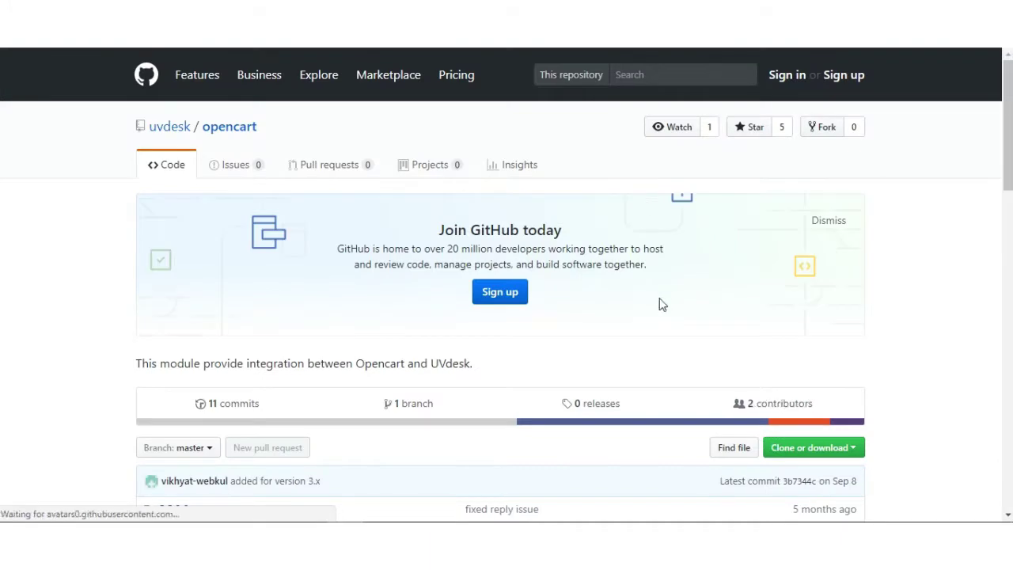
# Step: Download the uvdesk/opencart repository as a ZIP from Clone or download
pyautogui.scroll(-3, 814, 316)
pyautogui.click(818, 229)
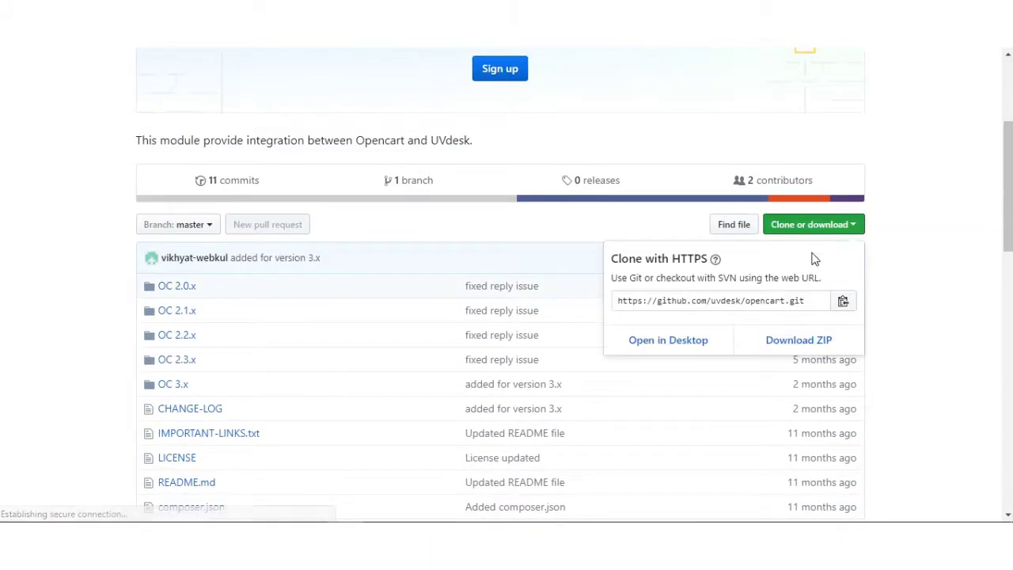
pyautogui.click(916, 260)
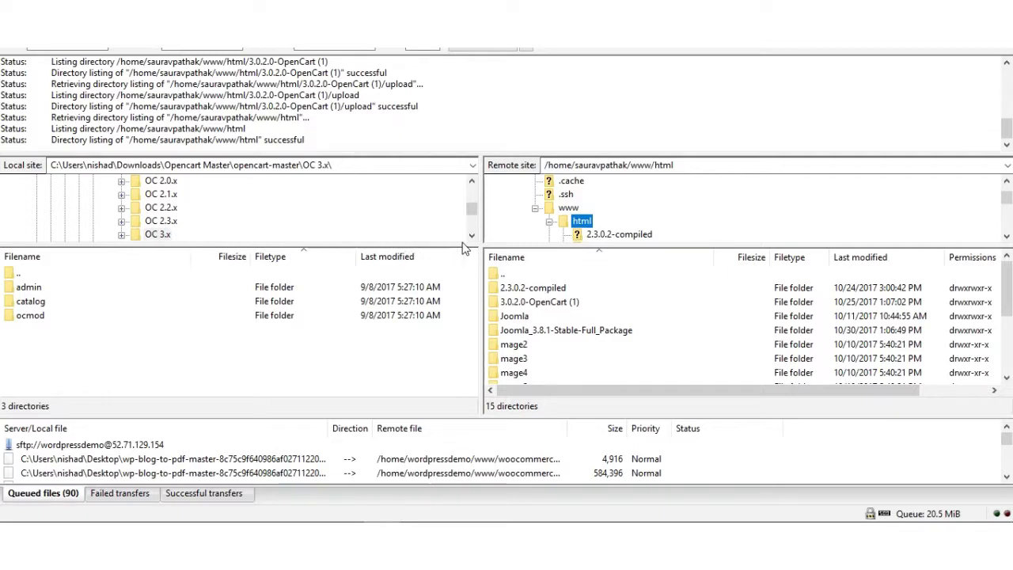
# Step: Show the local OC 3.x folder and select its admin, catalog and ocmod folders
pyautogui.click(529, 304)
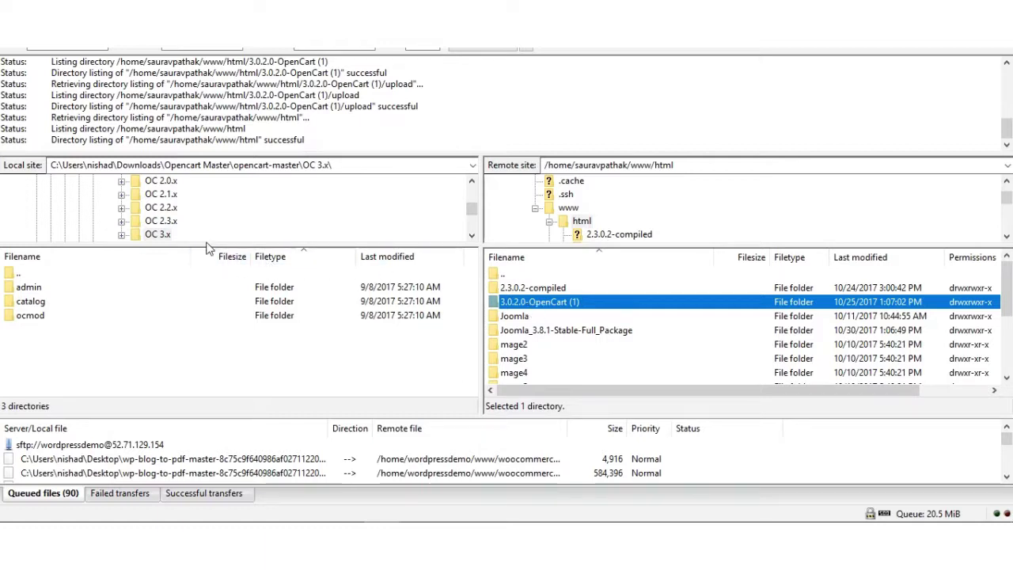
pyautogui.click(160, 237)
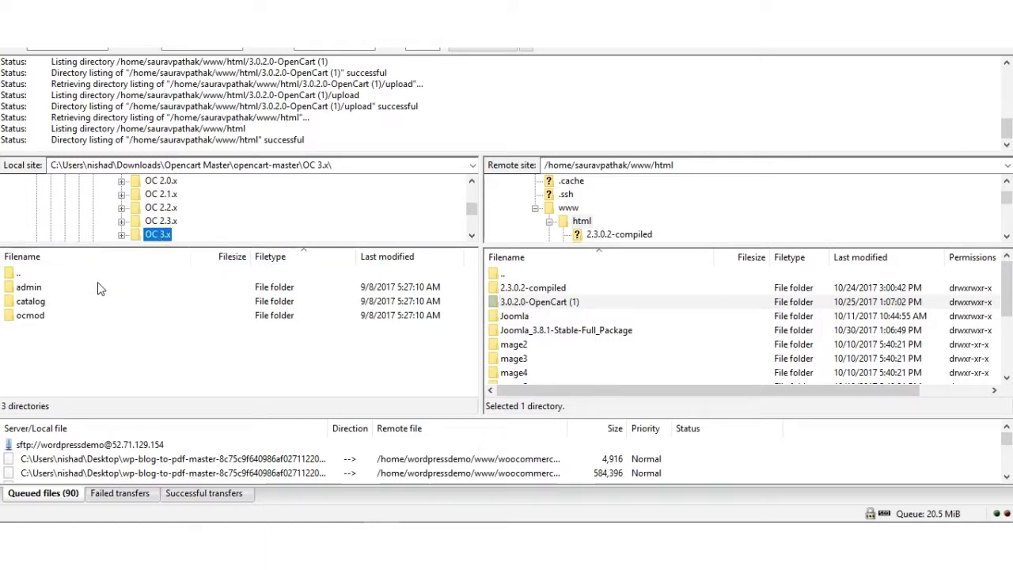
pyautogui.click(44, 291)
pyautogui.click(42, 304)
pyautogui.click(41, 317)
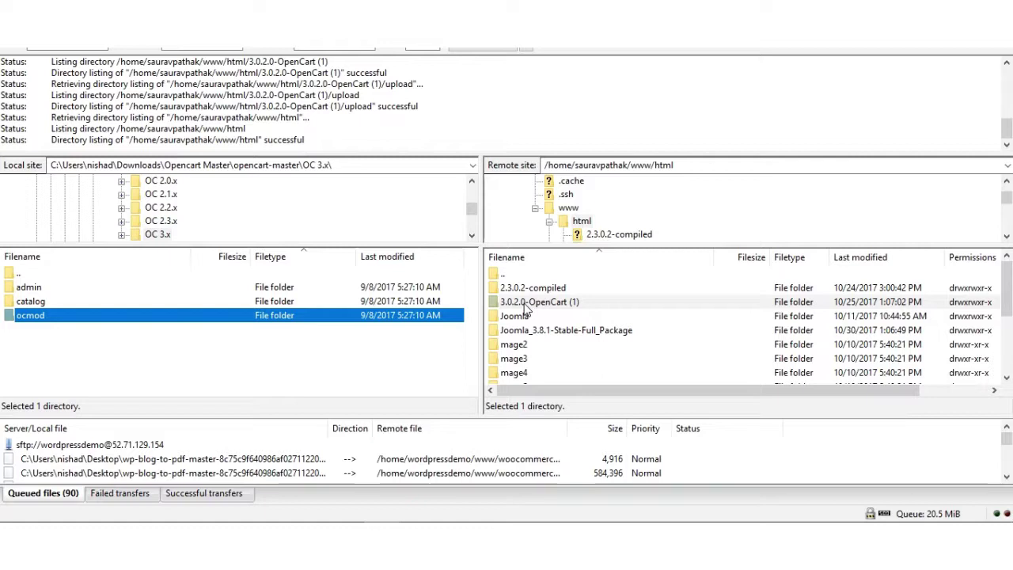
# Step: Open 3.0.2.0-OpenCart (1)/upload on the server and select the local admin and catalog folders
pyautogui.doubleClick(524, 304)
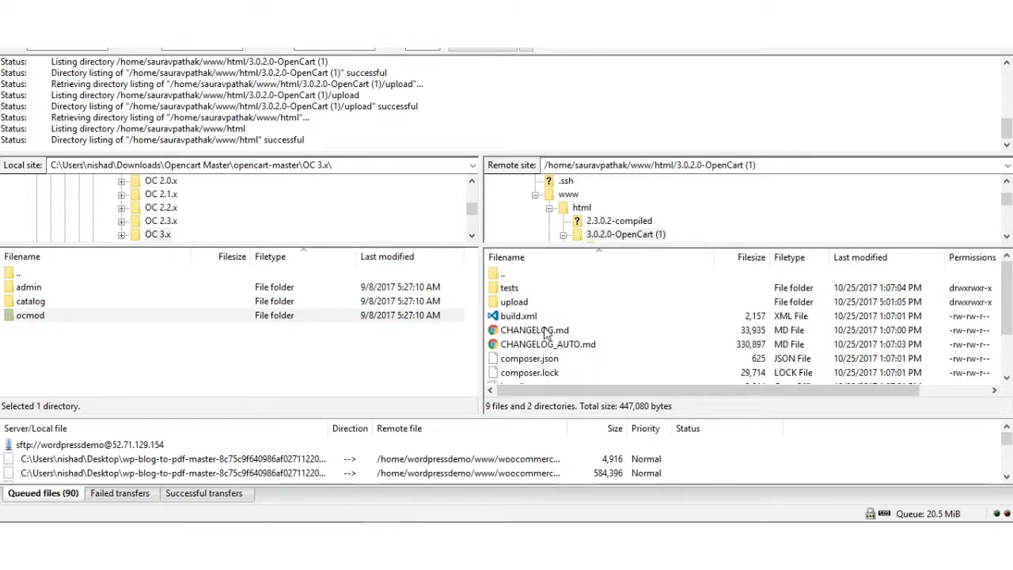
pyautogui.doubleClick(516, 303)
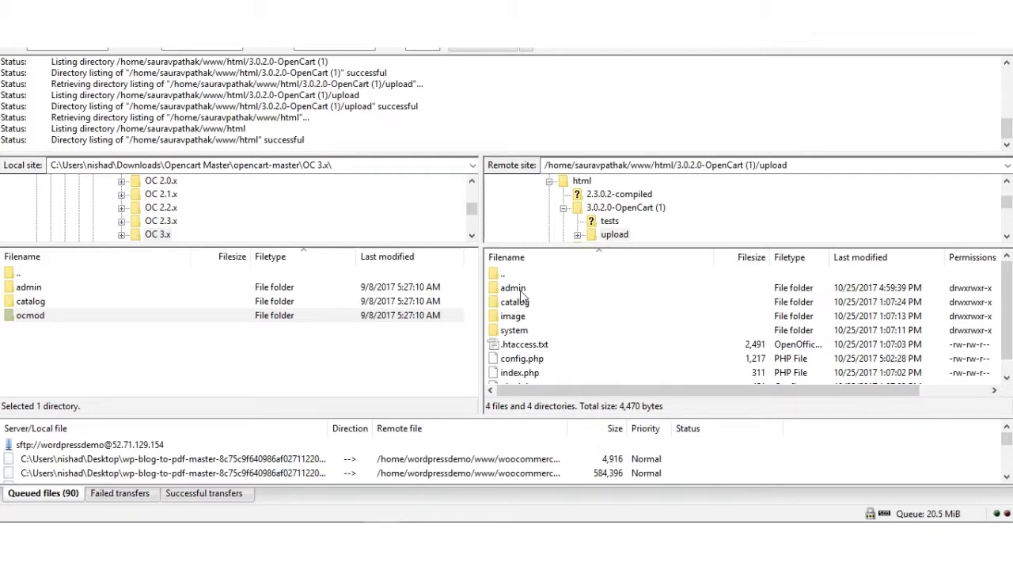
pyautogui.click(521, 290)
pyautogui.click(522, 303)
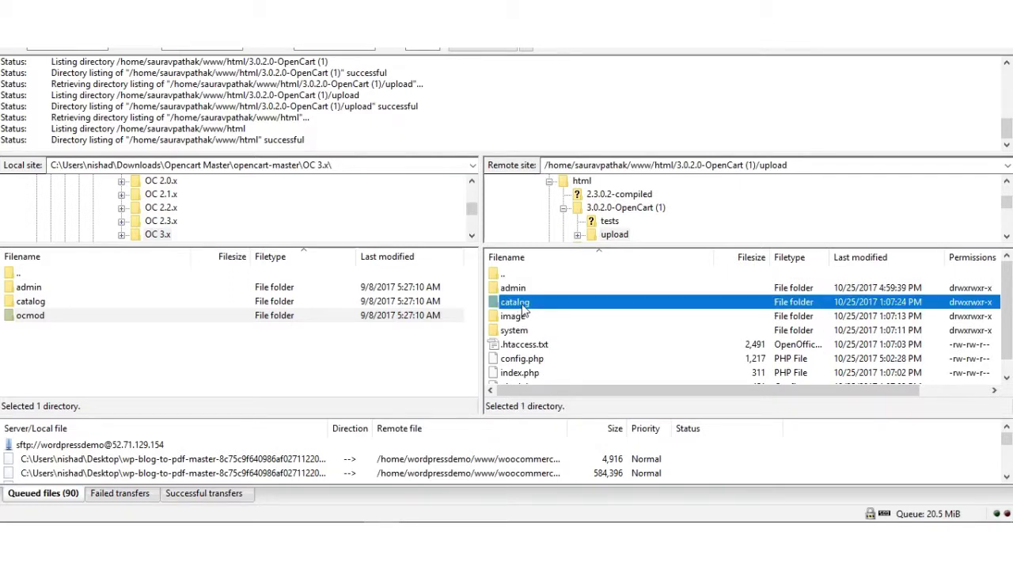
pyautogui.click(58, 290)
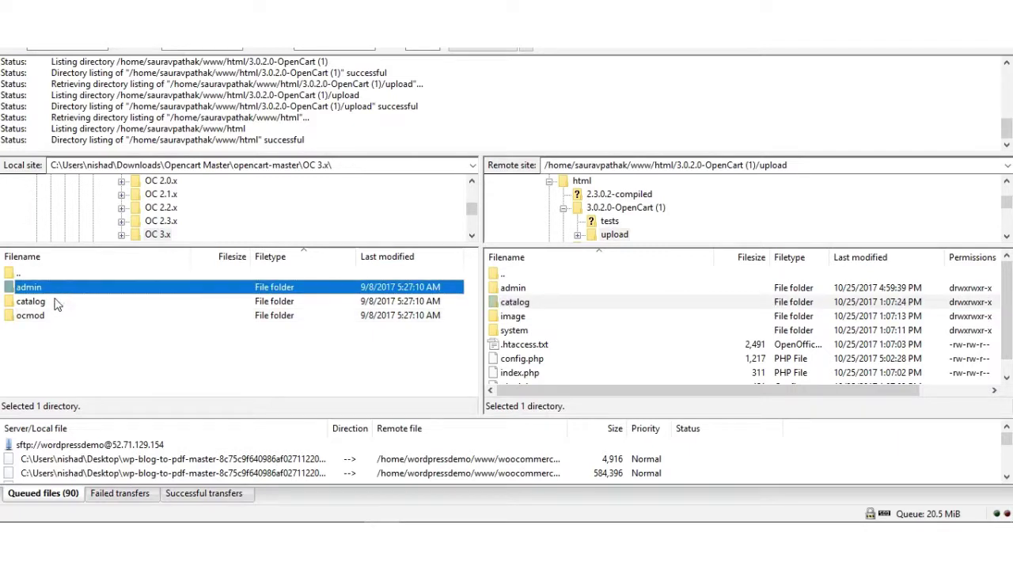
pyautogui.keyDown('shift'); pyautogui.click(55, 307); pyautogui.keyUp('shift')
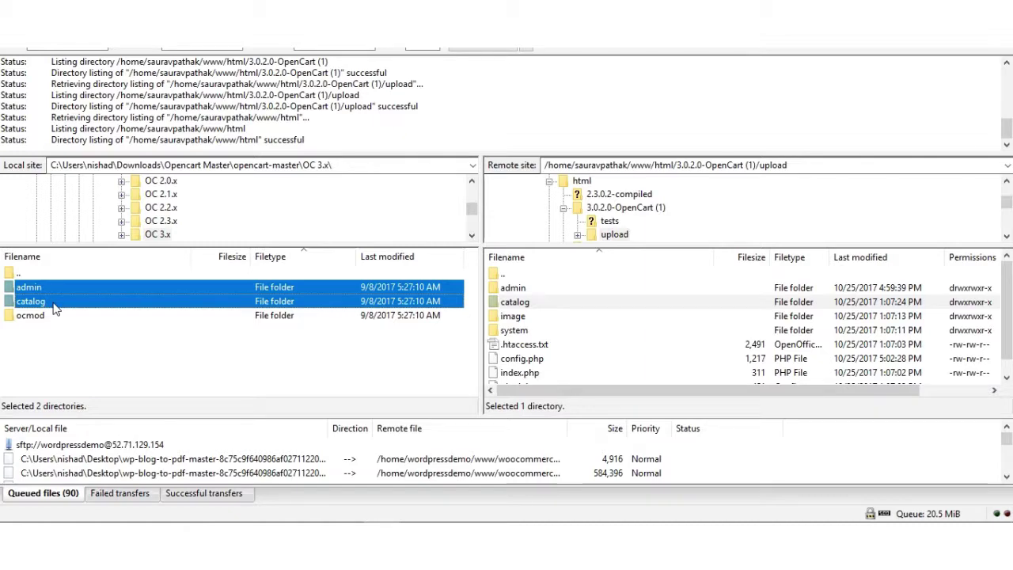
# Step: Upload the admin and catalog folders, overwriting the existing uvdesk model and controller files
pyautogui.rightClick(69, 292)
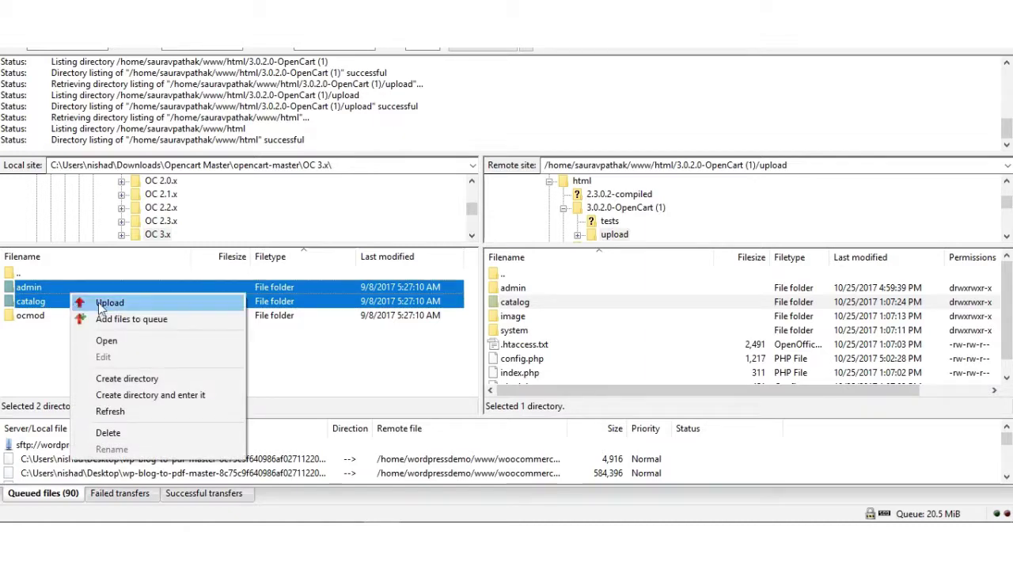
pyautogui.click(104, 300)
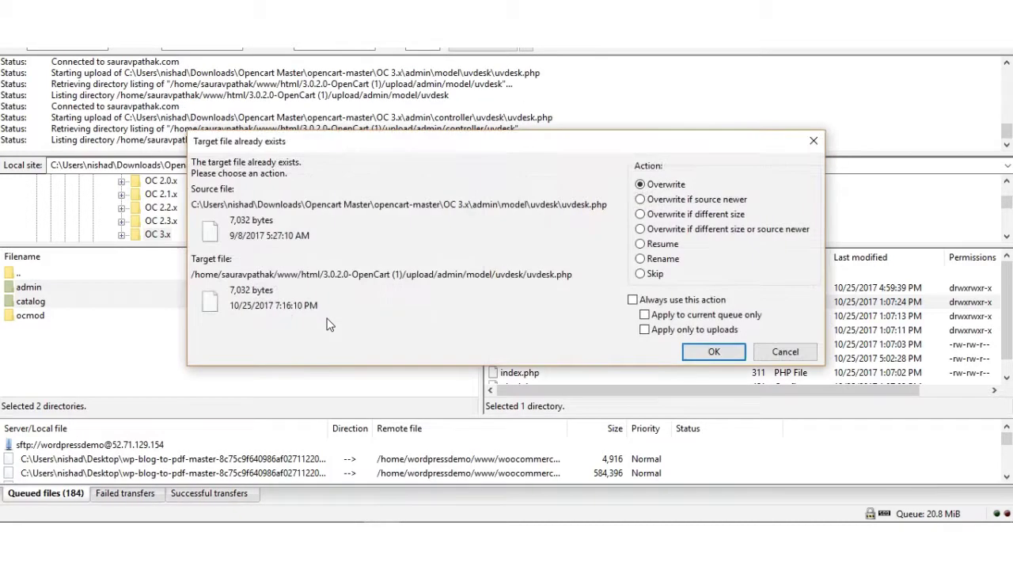
pyautogui.click(690, 351)
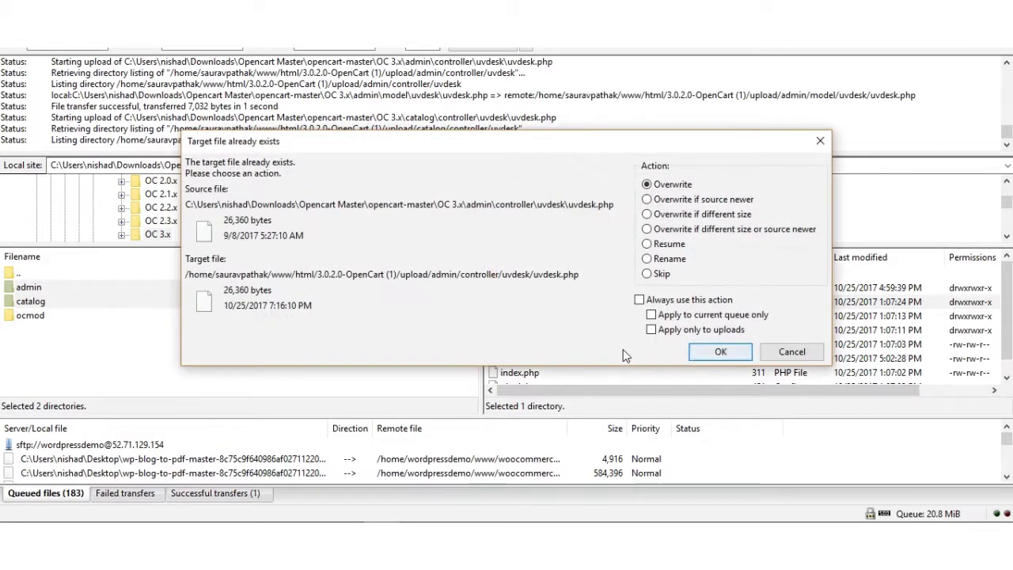
pyautogui.click(696, 353)
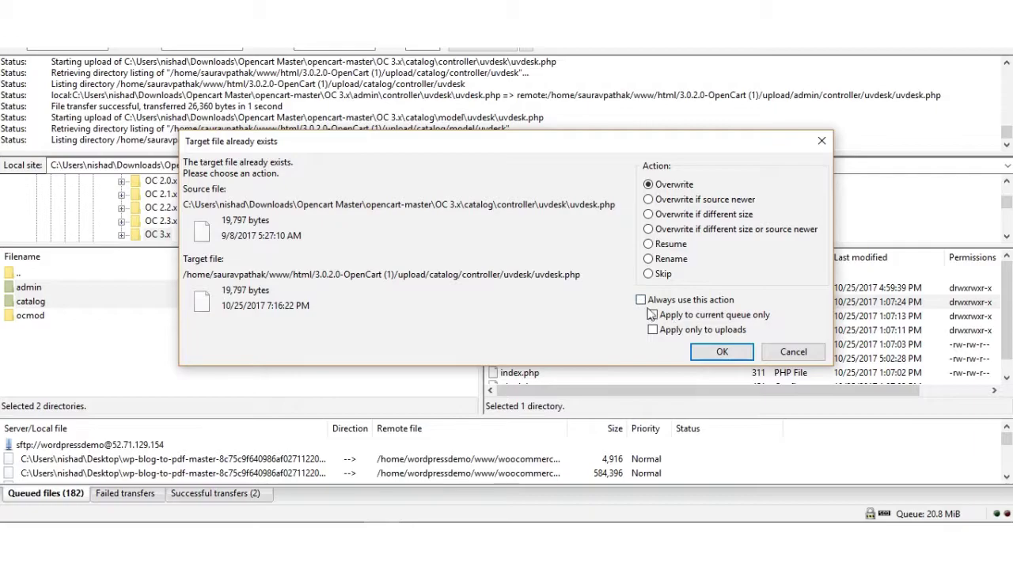
pyautogui.click(696, 350)
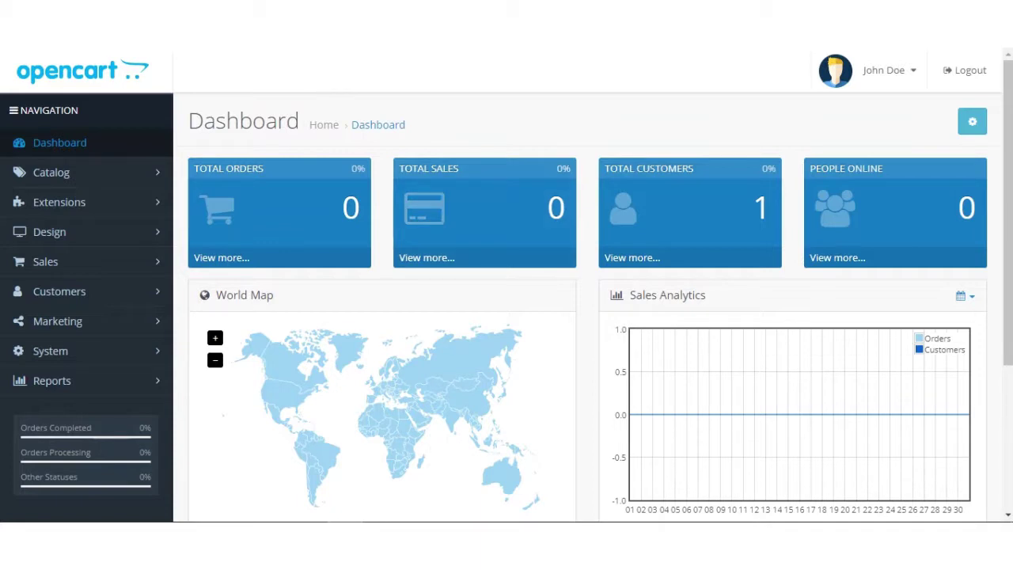
# Step: Reload the admin and start an upload from Extensions > Extension Installer
pyautogui.press('F5')
pyautogui.click(100, 218)
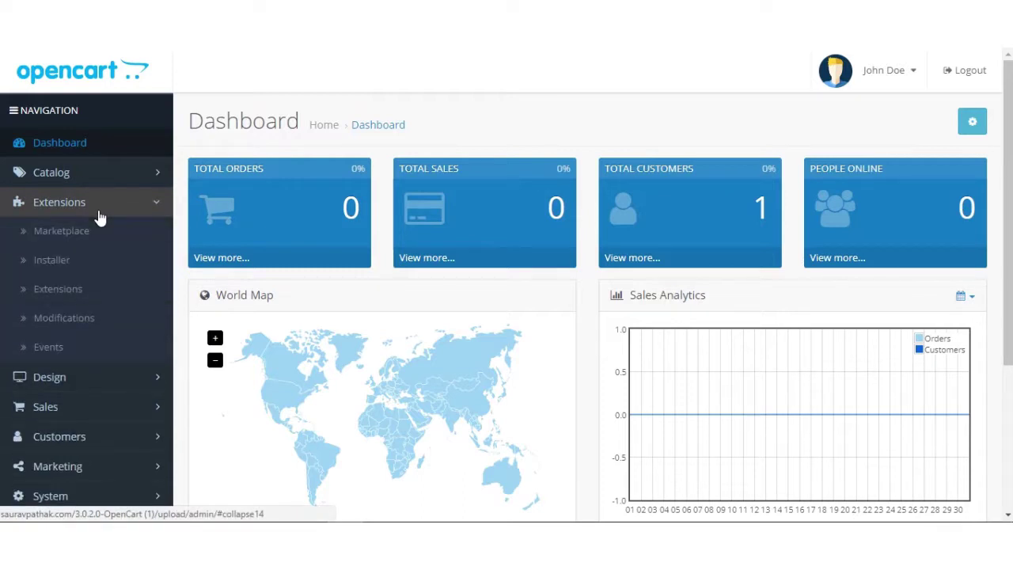
pyautogui.click(90, 262)
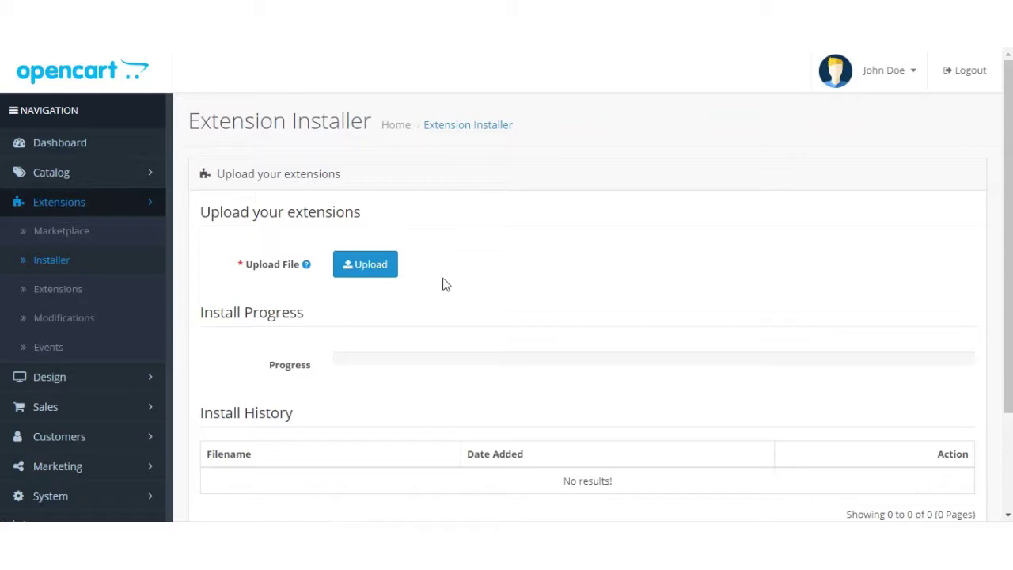
pyautogui.click(369, 267)
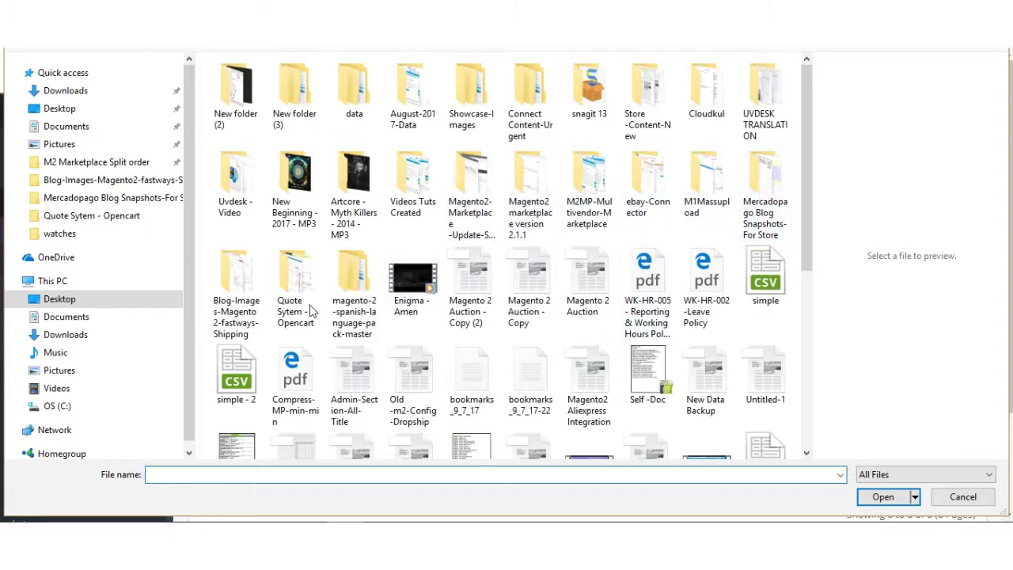
# Step: Upload uvdesk.ocmod from Downloads > Opencart Master > opencart-master > OC 3.x > ocmod
pyautogui.click(111, 335)
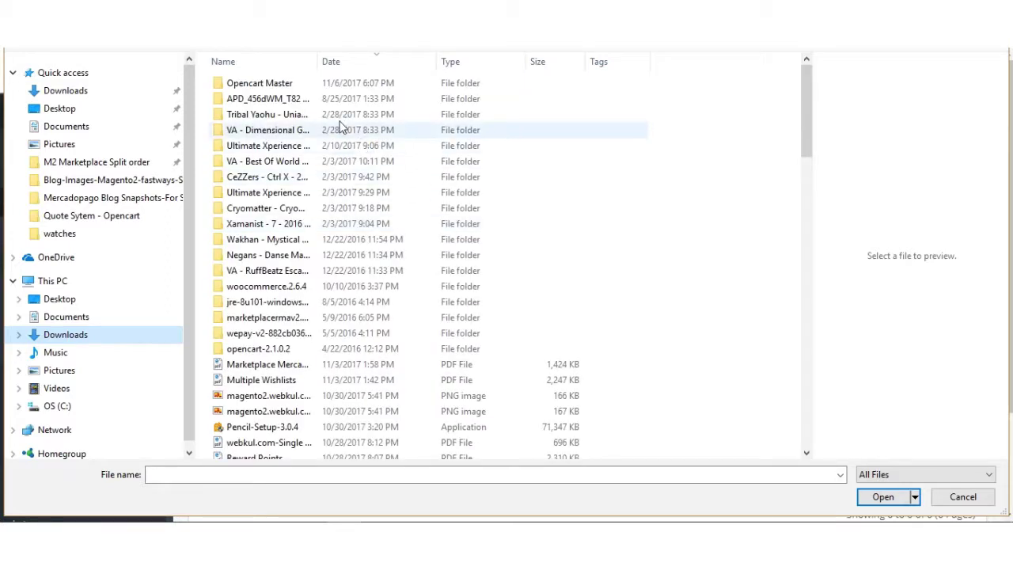
pyautogui.doubleClick(297, 86)
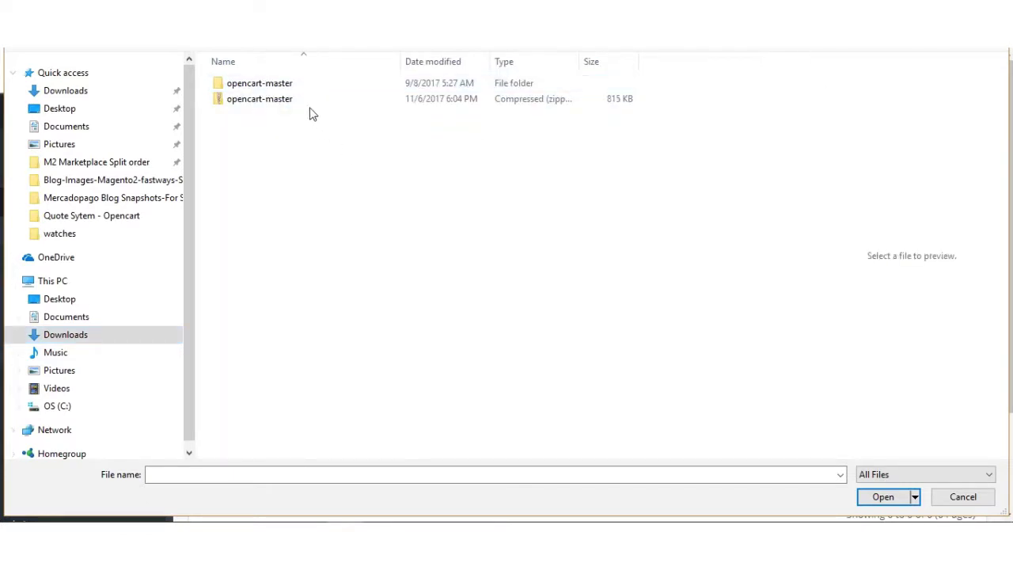
pyautogui.doubleClick(293, 86)
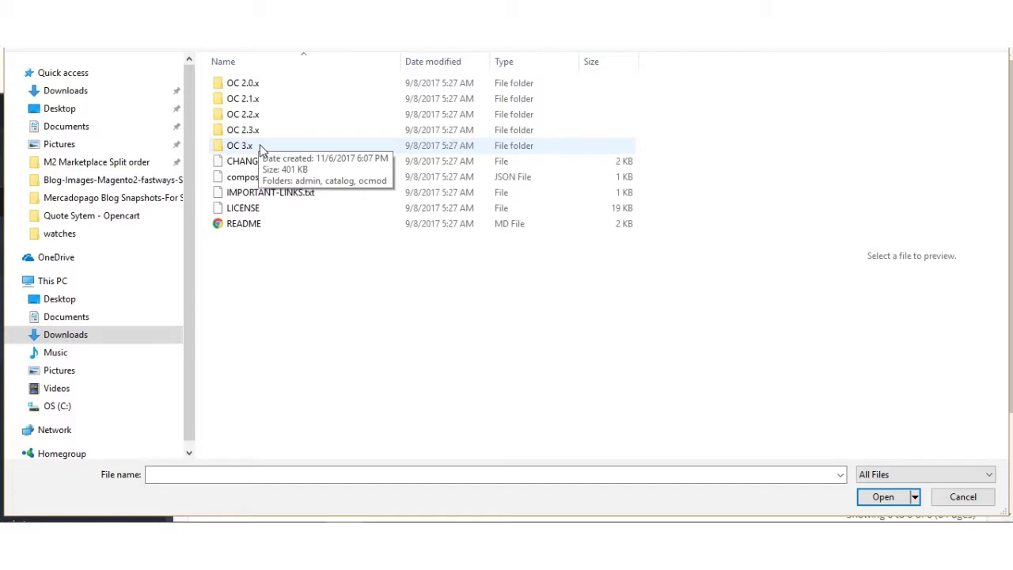
pyautogui.doubleClick(262, 149)
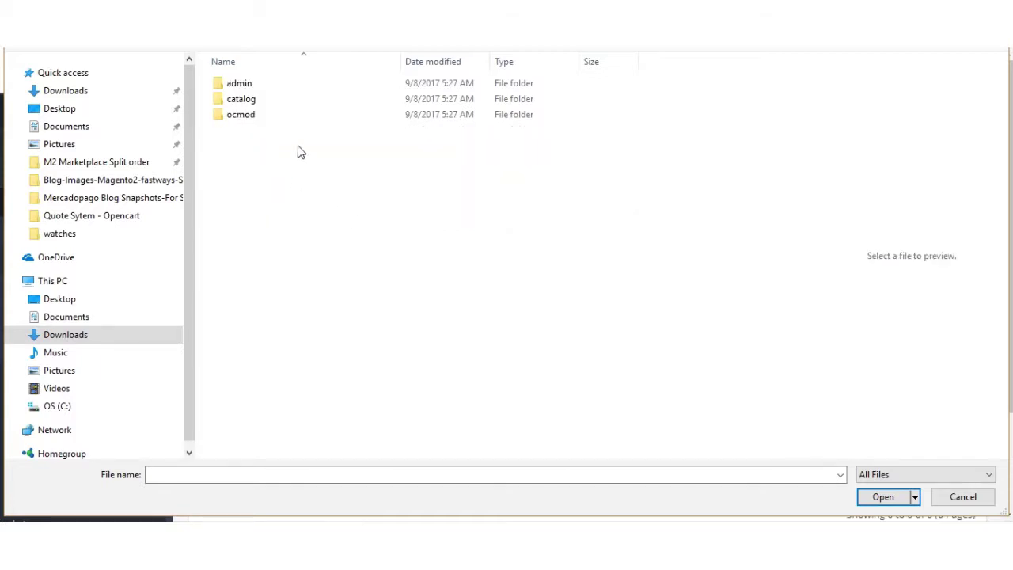
pyautogui.click(257, 83)
pyautogui.click(257, 99)
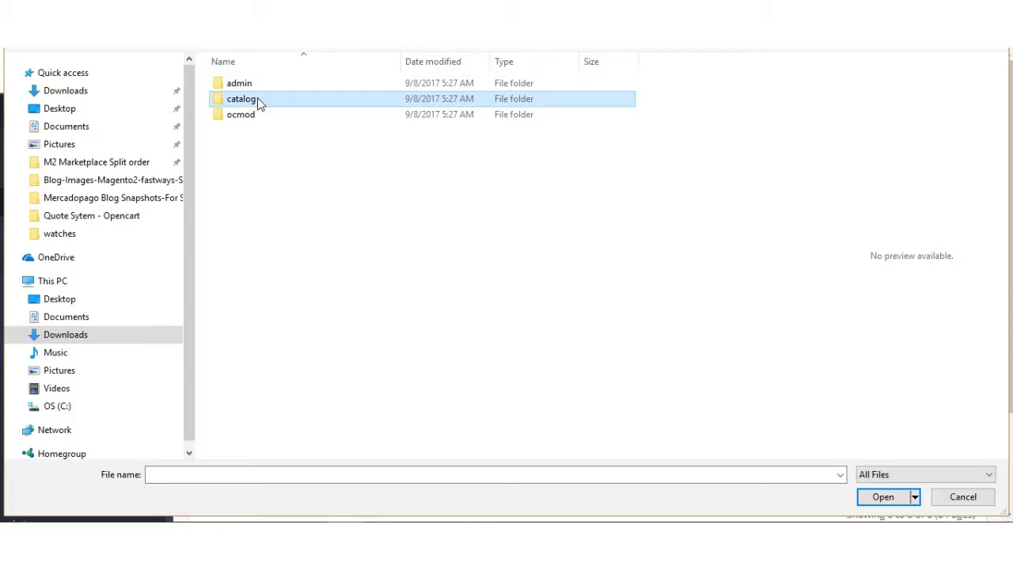
pyautogui.doubleClick(258, 115)
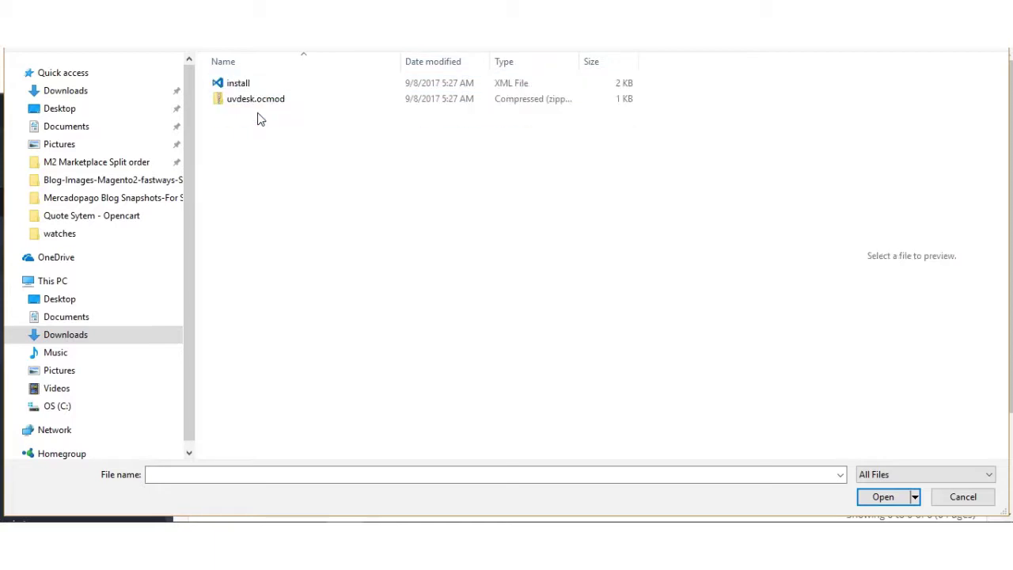
pyautogui.click(253, 109)
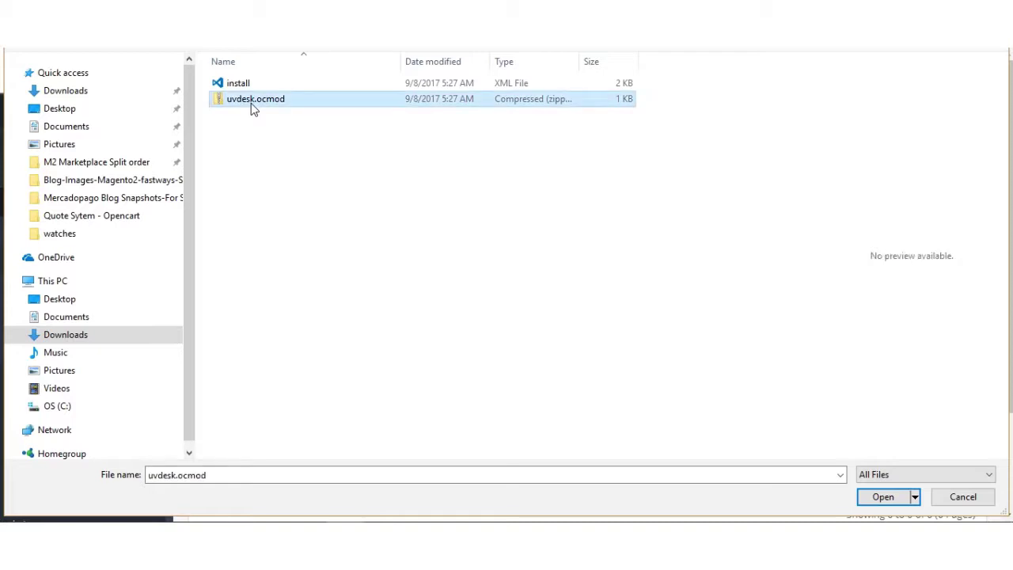
pyautogui.click(885, 498)
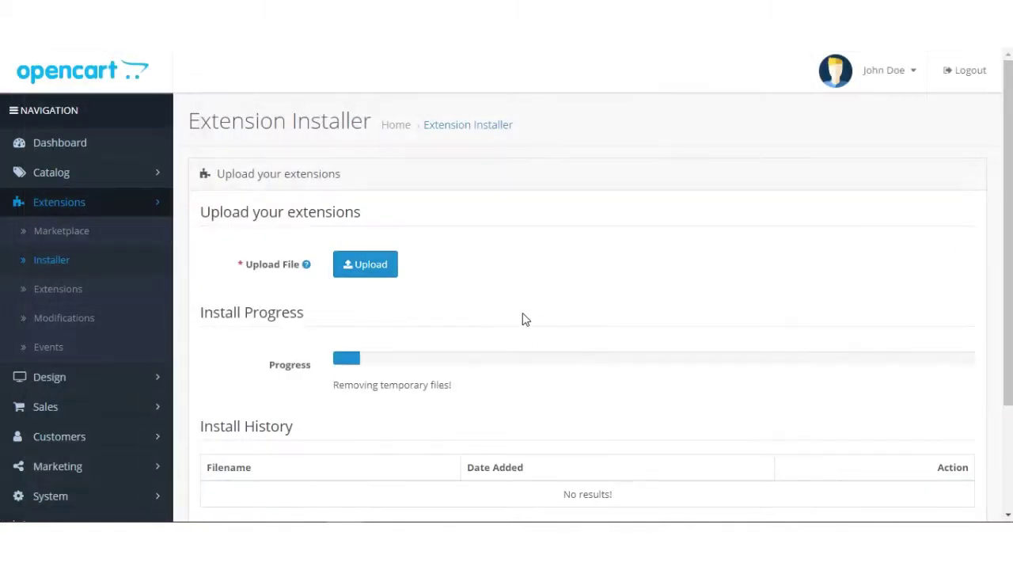
# Step: Check the Success message and the uvdesk.ocmod.zip entry in Install History
pyautogui.scroll(-2, 602, 311)
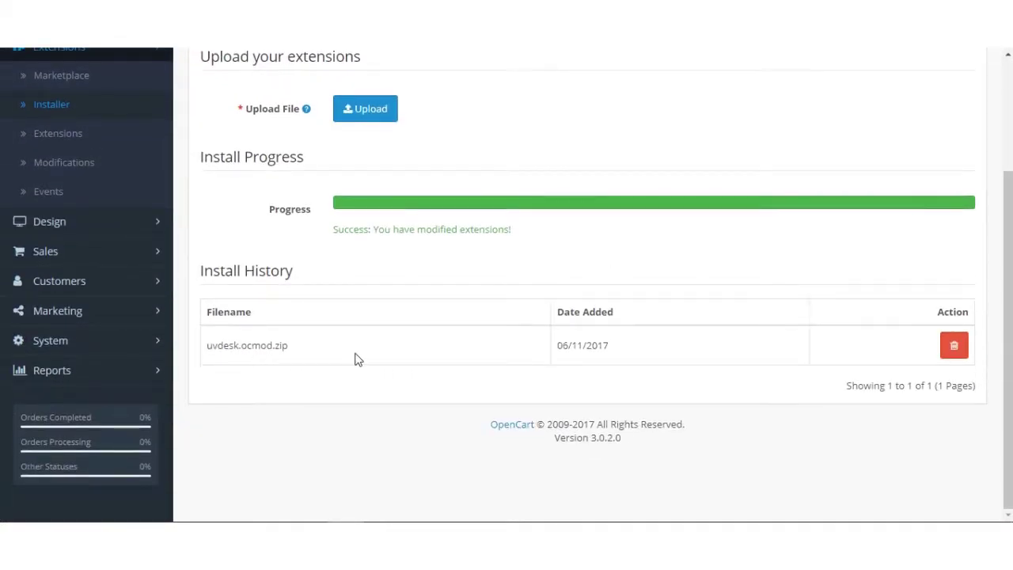
pyautogui.scroll(2, 364, 363)
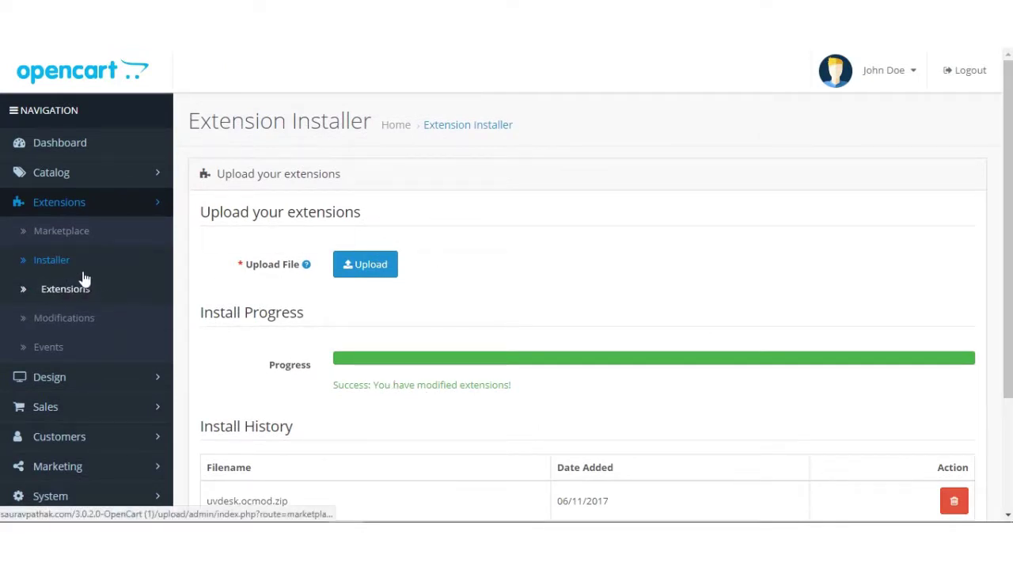
# Step: After viewing Modifications, install Webkul UVdesk from the Modules extension list
pyautogui.click(71, 318)
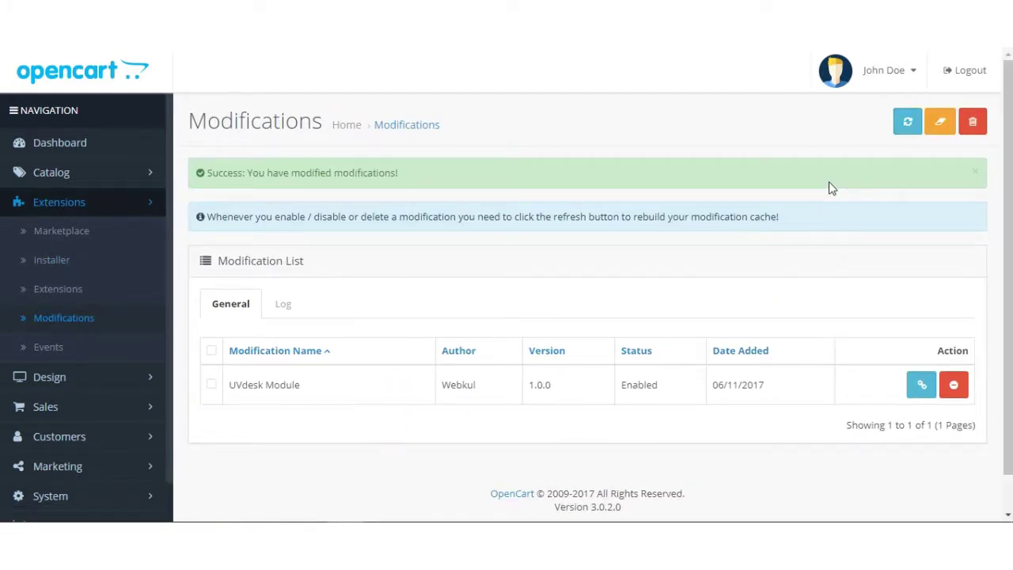
pyautogui.click(68, 300)
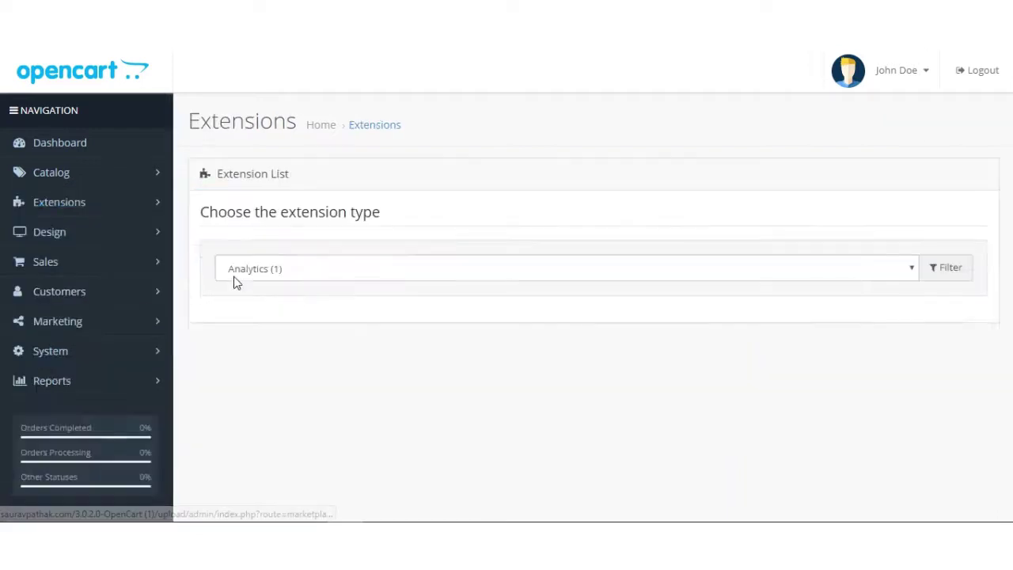
pyautogui.click(397, 270)
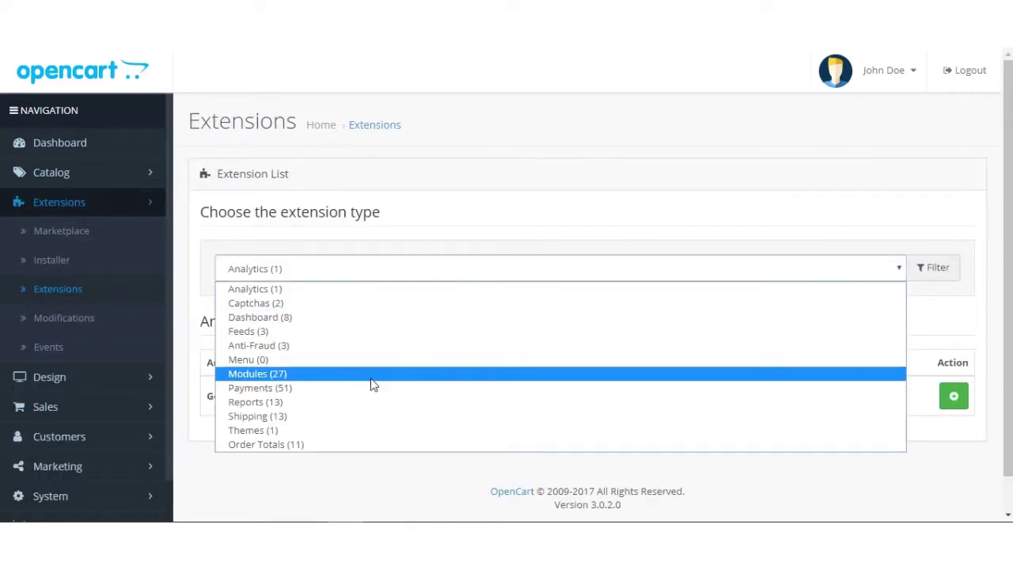
pyautogui.click(374, 377)
pyautogui.scroll(-20, 552, 346)
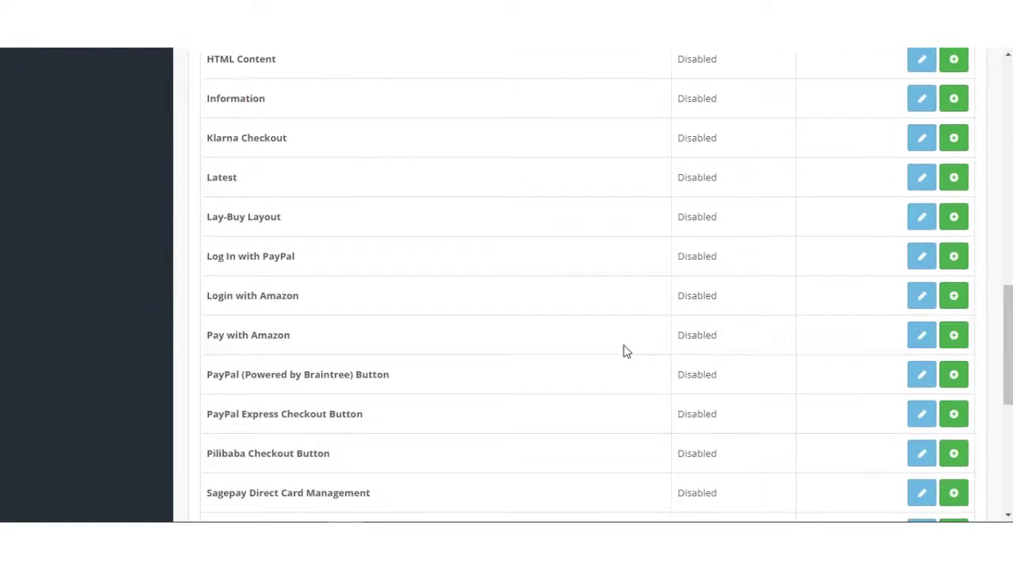
pyautogui.moveTo(205, 324); pyautogui.dragTo(281, 321)
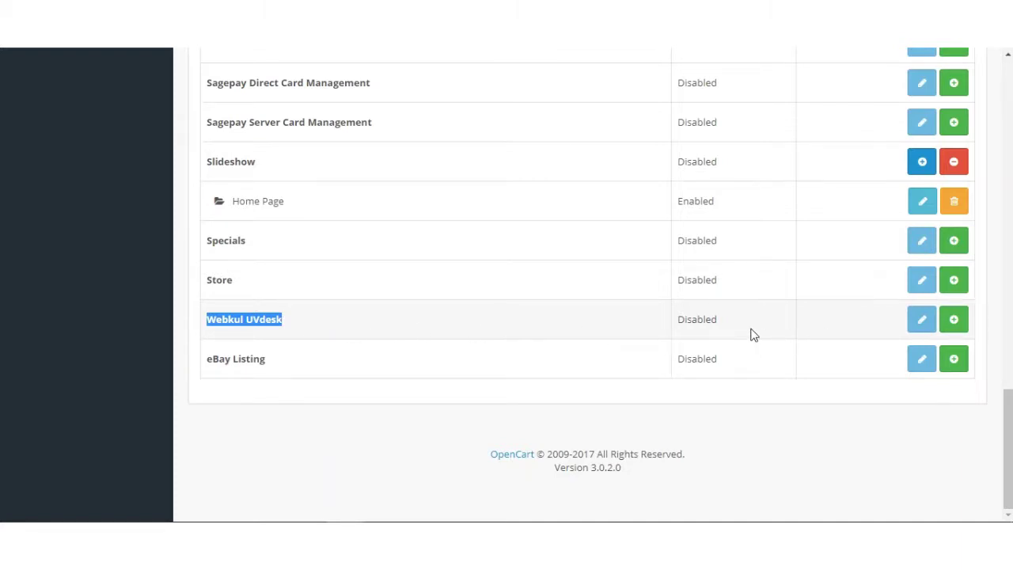
pyautogui.click(955, 321)
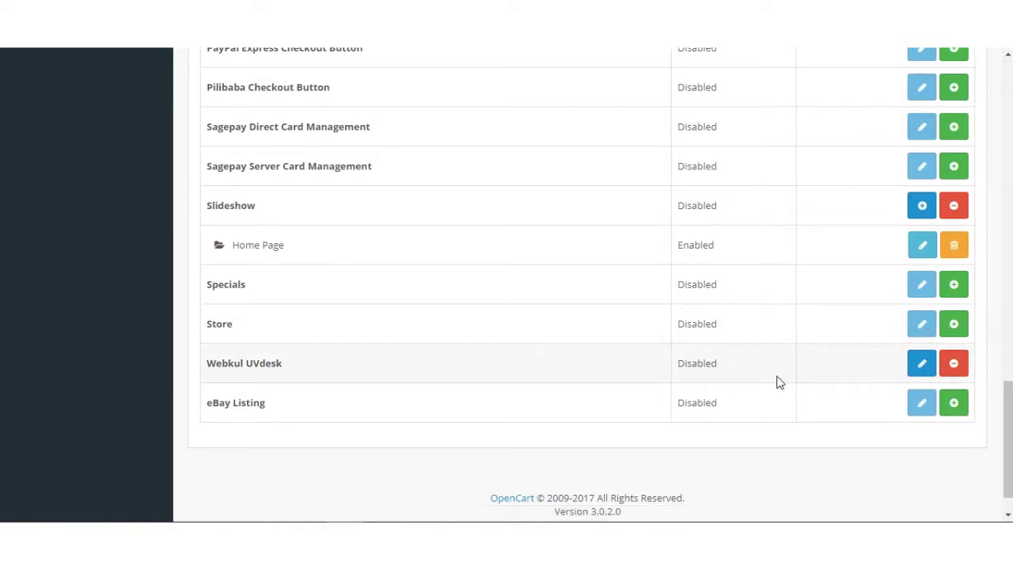
# Step: Open the Webkul UVdesk edit form and inspect the empty Access token and Company Domain fields
pyautogui.click(926, 367)
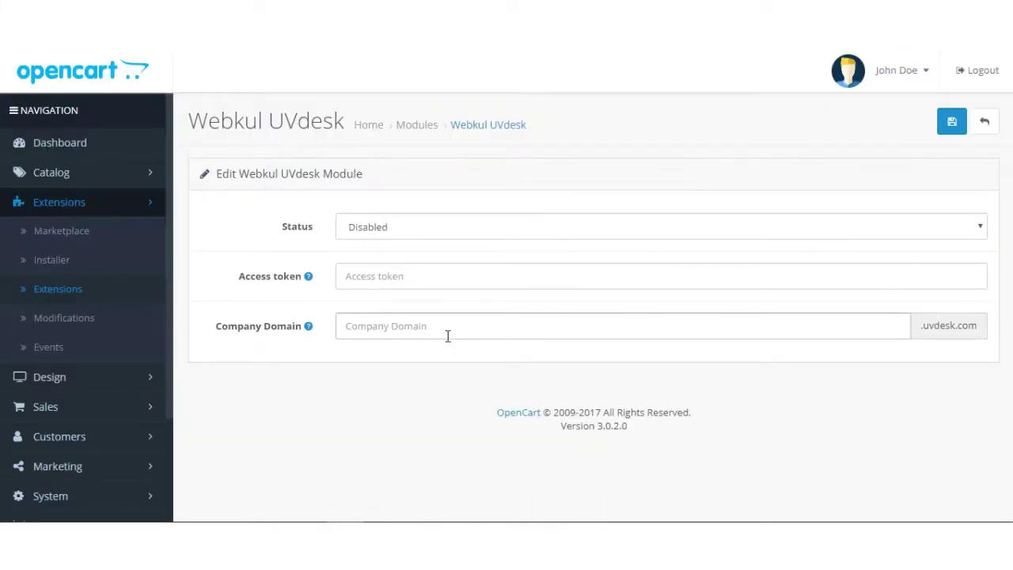
pyautogui.click(400, 278)
pyautogui.click(392, 322)
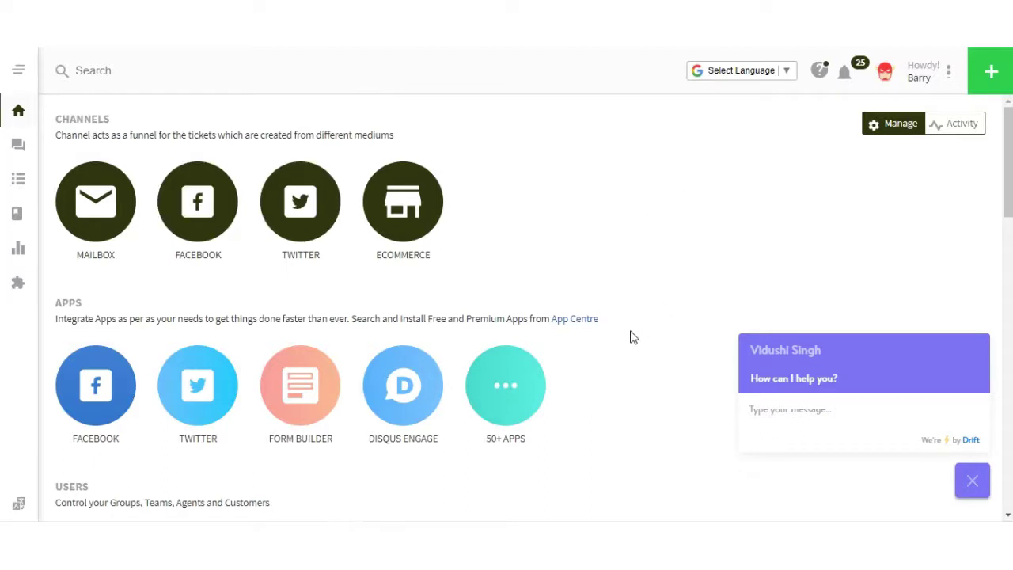
# Step: Create a UVdesk API access token named 'Opencart 3.0' from the Profile page
pyautogui.click(949, 71)
pyautogui.click(867, 138)
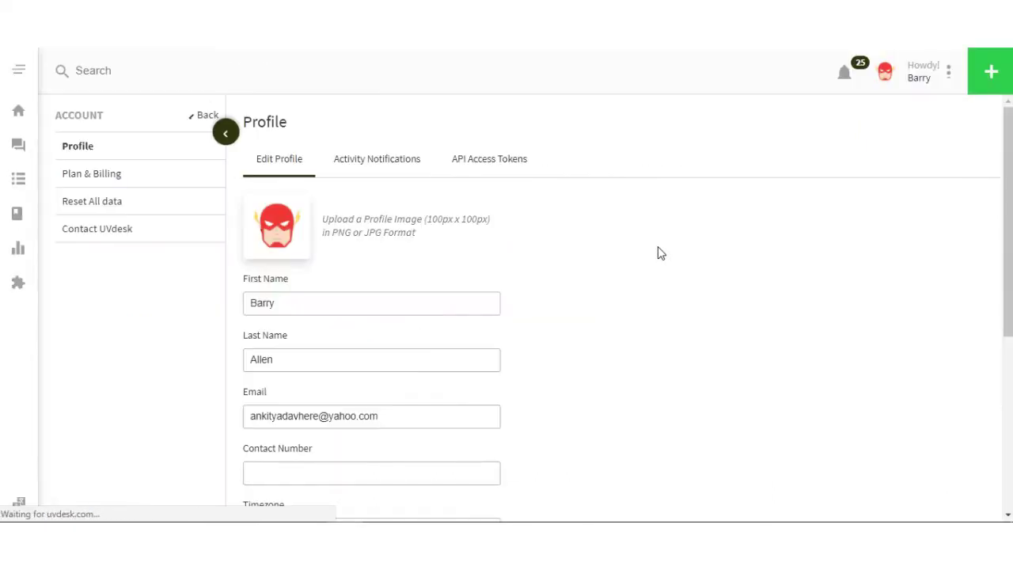
pyautogui.click(507, 173)
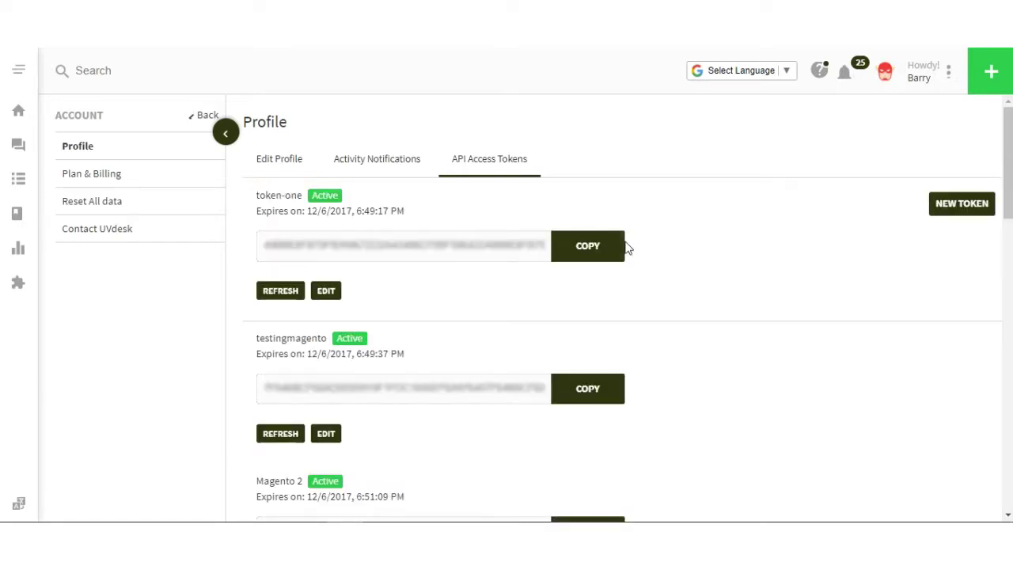
pyautogui.click(955, 208)
pyautogui.click(460, 192)
pyautogui.write('Opencart')
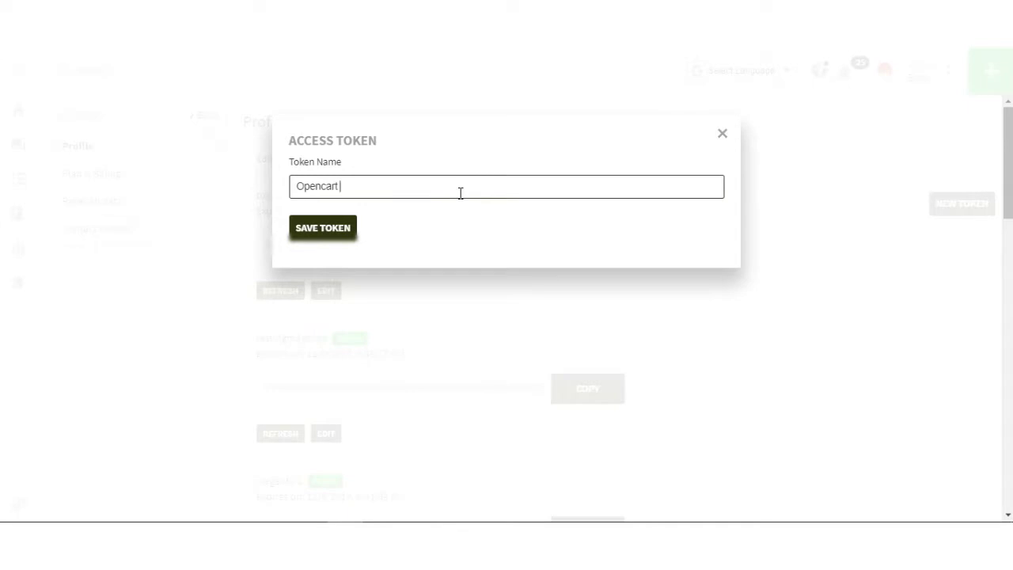
pyautogui.click(335, 229)
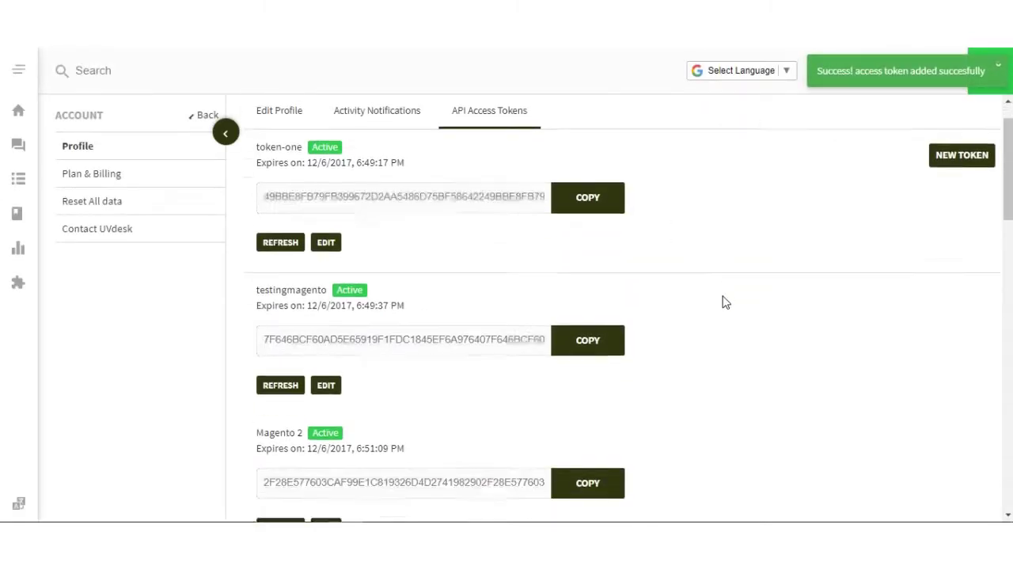
# Step: Copy the value of the new Opencart 3.0 access token
pyautogui.scroll(-10, 728, 313)
pyautogui.moveTo(258, 373); pyautogui.dragTo(317, 372)
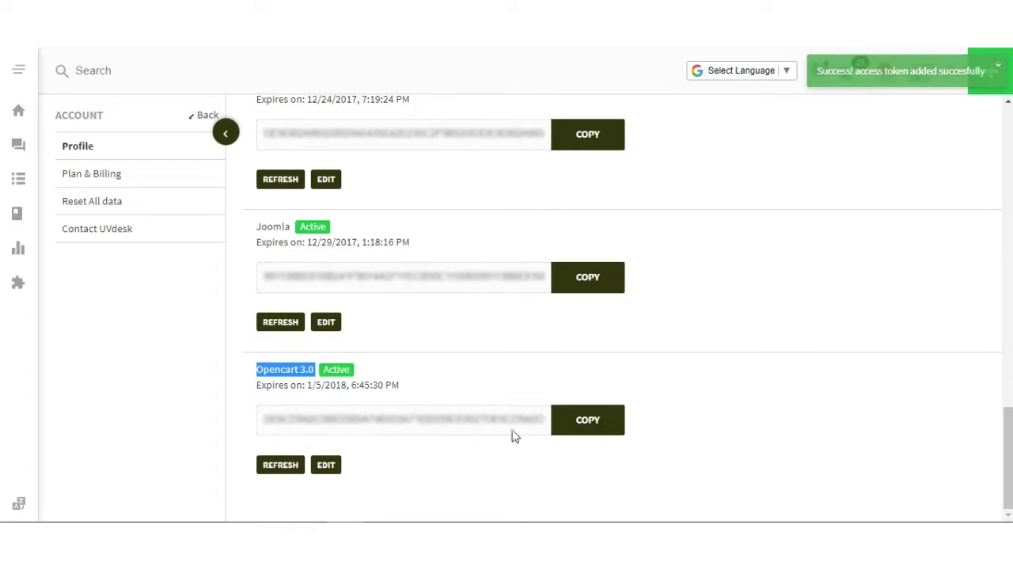
pyautogui.click(581, 434)
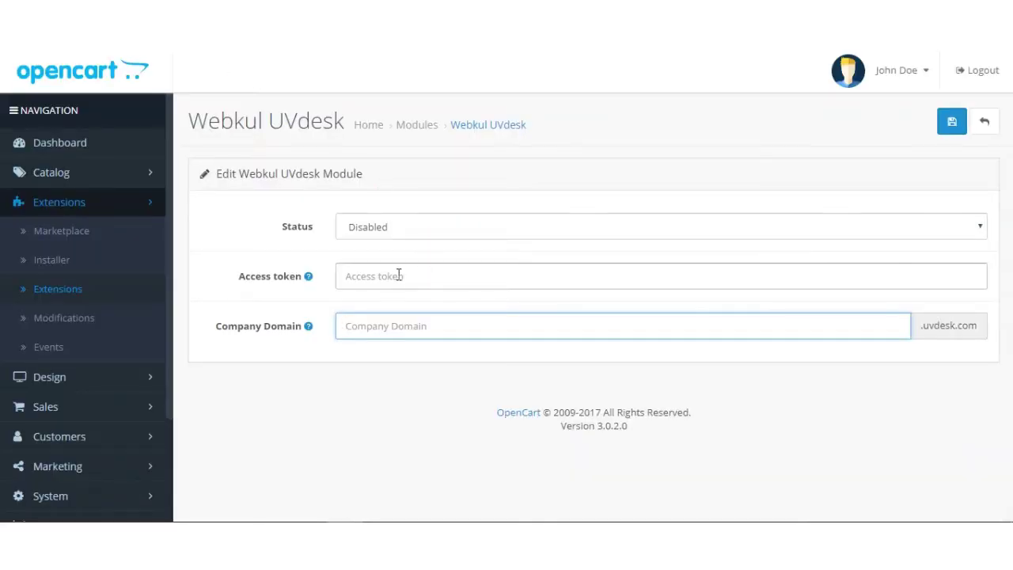
# Step: Paste the access token, set company domain 'creative', set Status to Enabled, and save the UVdesk module
pyautogui.click(398, 276)
pyautogui.hotkey('ctrl', 'v')
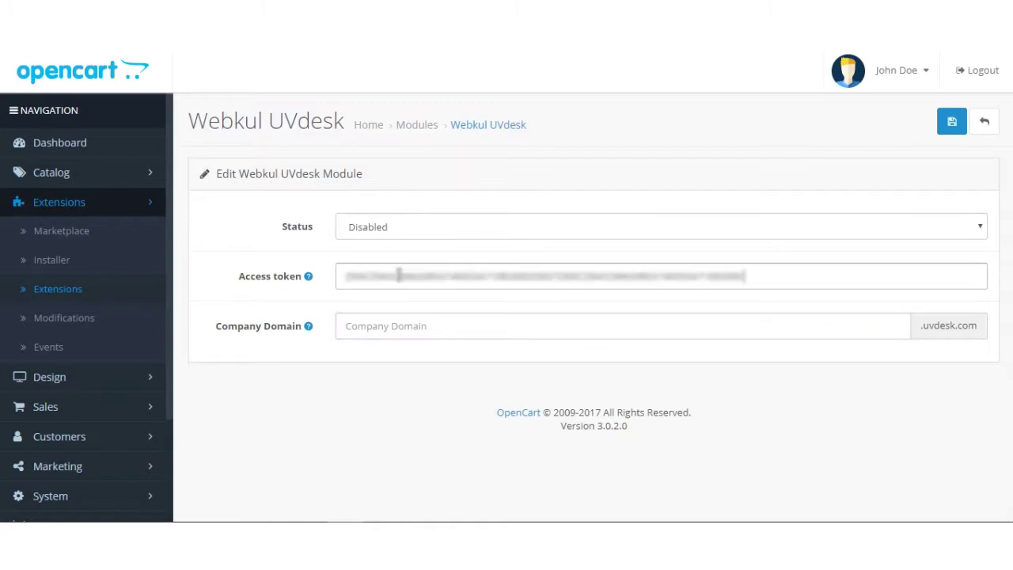
pyautogui.click(402, 326)
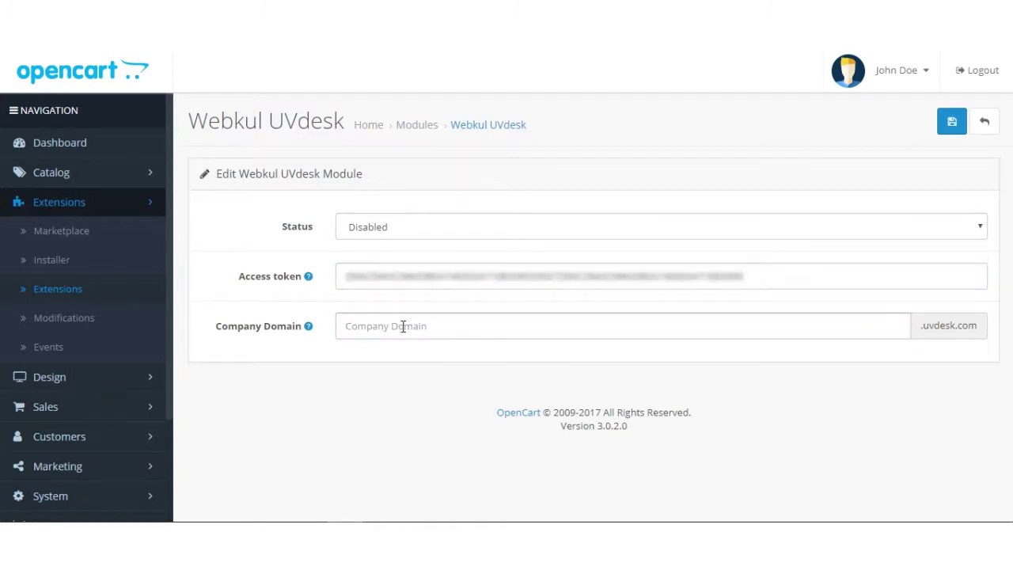
pyautogui.write('creative')
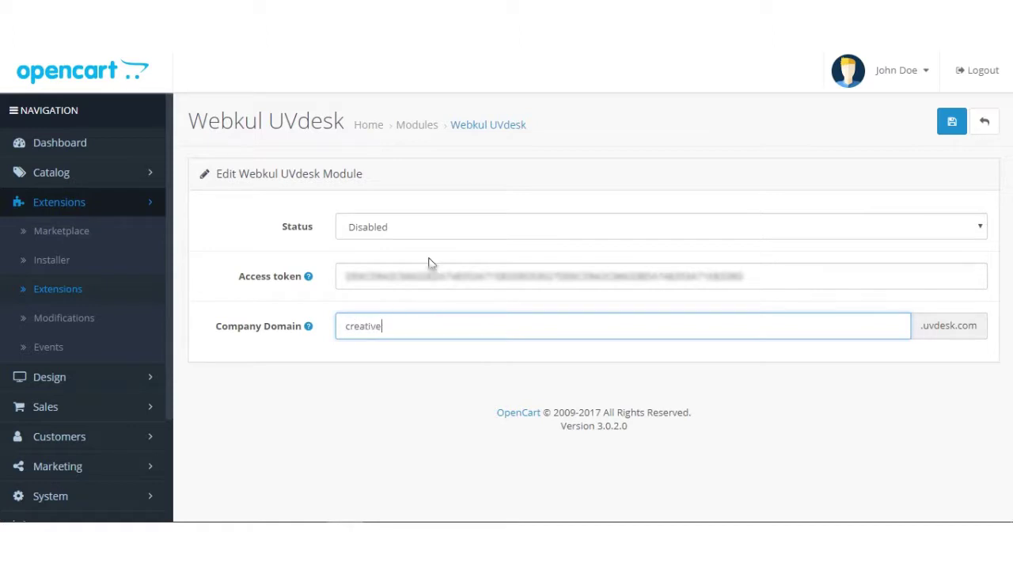
pyautogui.click(409, 227)
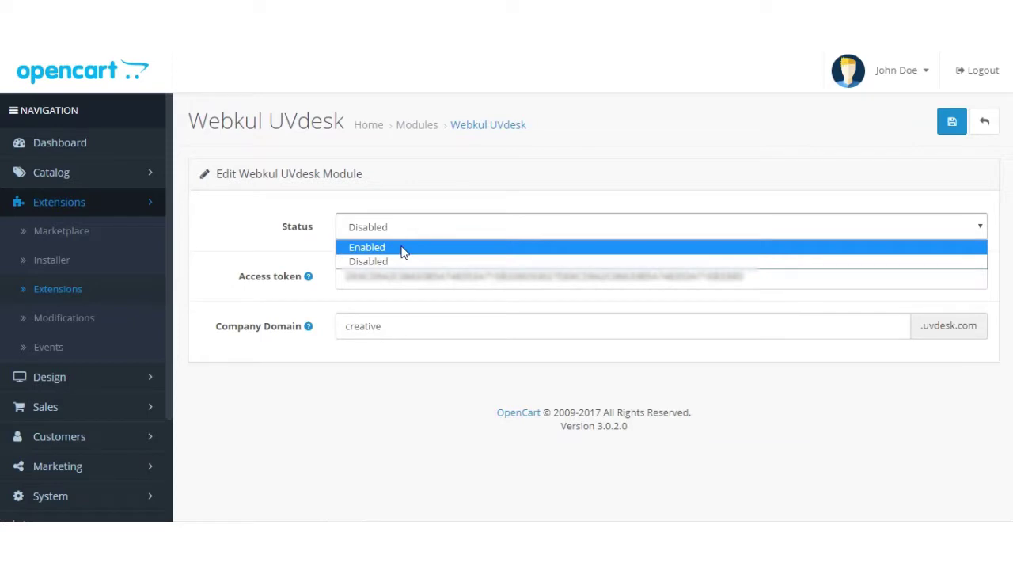
pyautogui.click(401, 251)
pyautogui.click(952, 127)
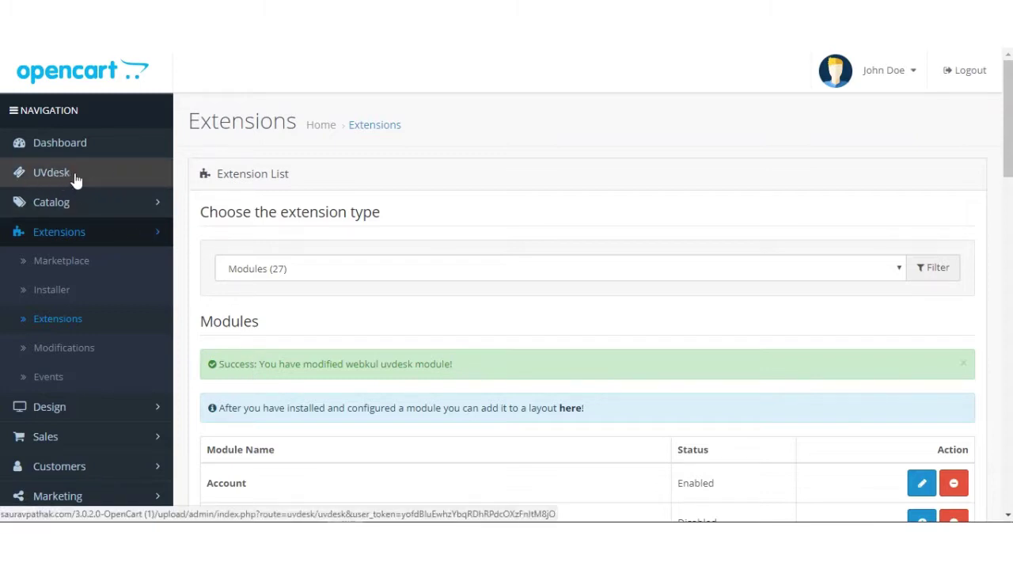
# Step: Open the Administrator user group for editing under System > Users > User Groups
pyautogui.scroll(-3, 83, 230)
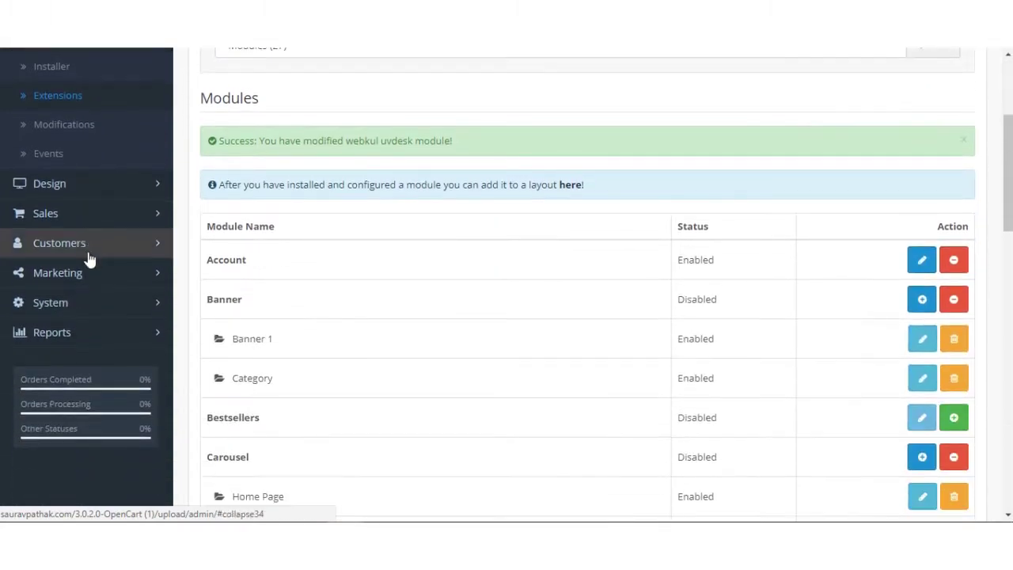
pyautogui.click(79, 303)
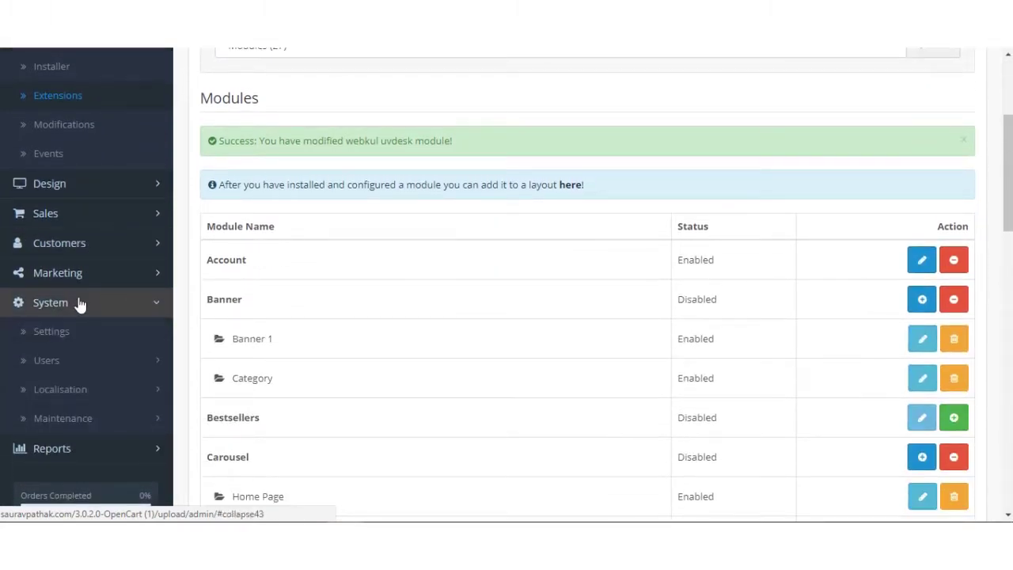
pyautogui.click(86, 359)
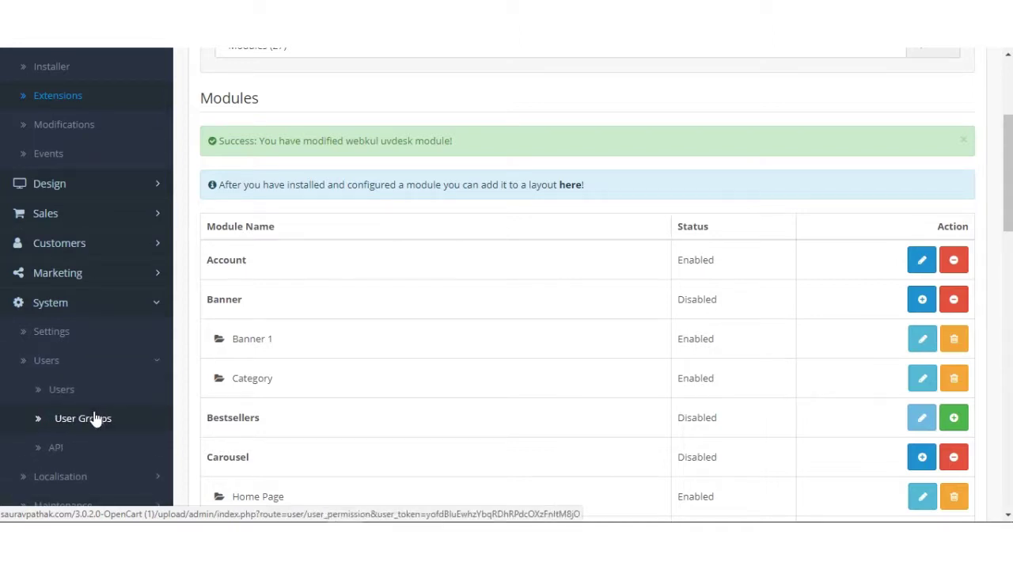
pyautogui.click(94, 418)
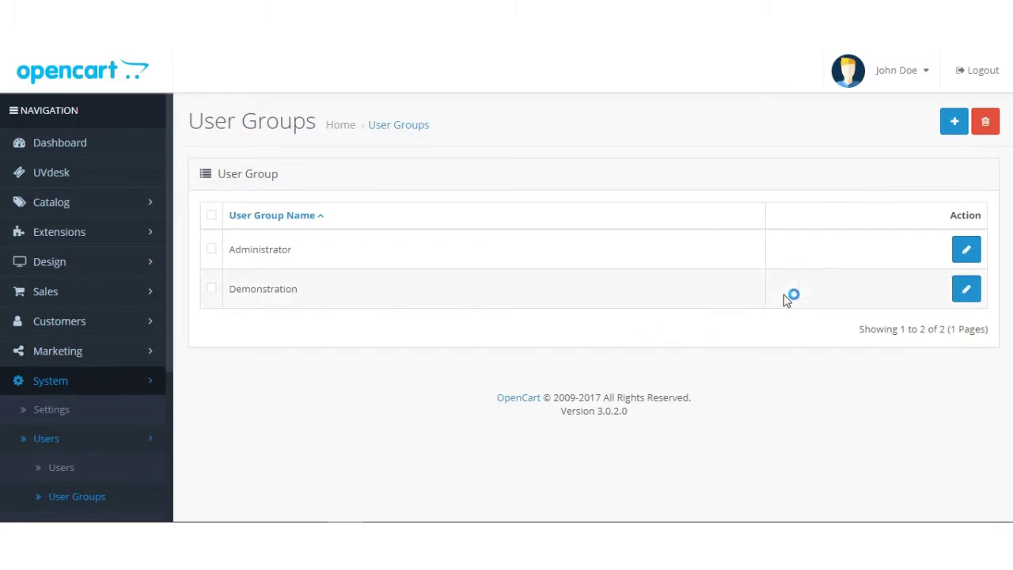
pyautogui.click(965, 251)
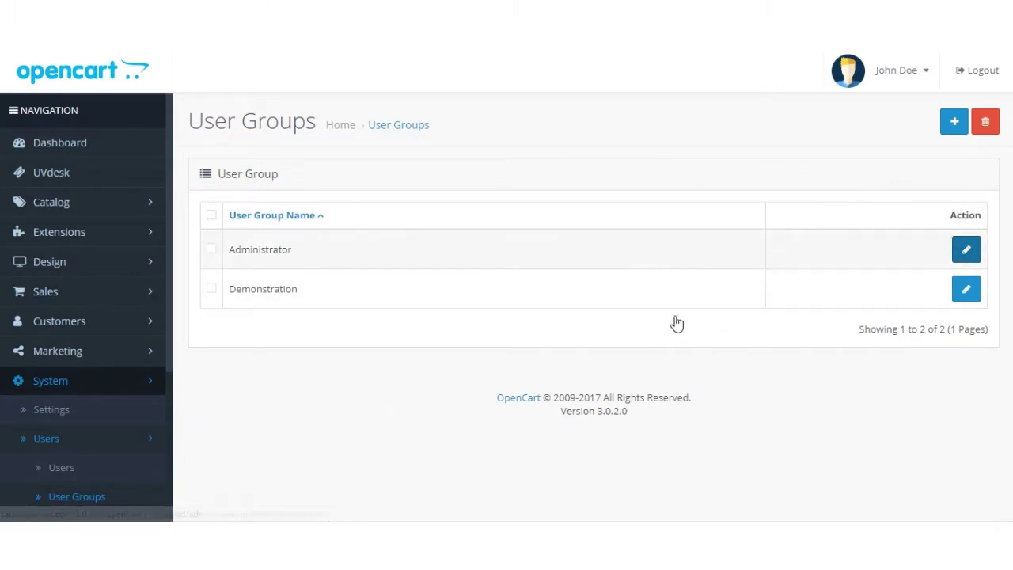
# Step: Select all access and all modify permissions, then save the Administrator group
pyautogui.scroll(-2, 441, 354)
pyautogui.scroll(3, 441, 352)
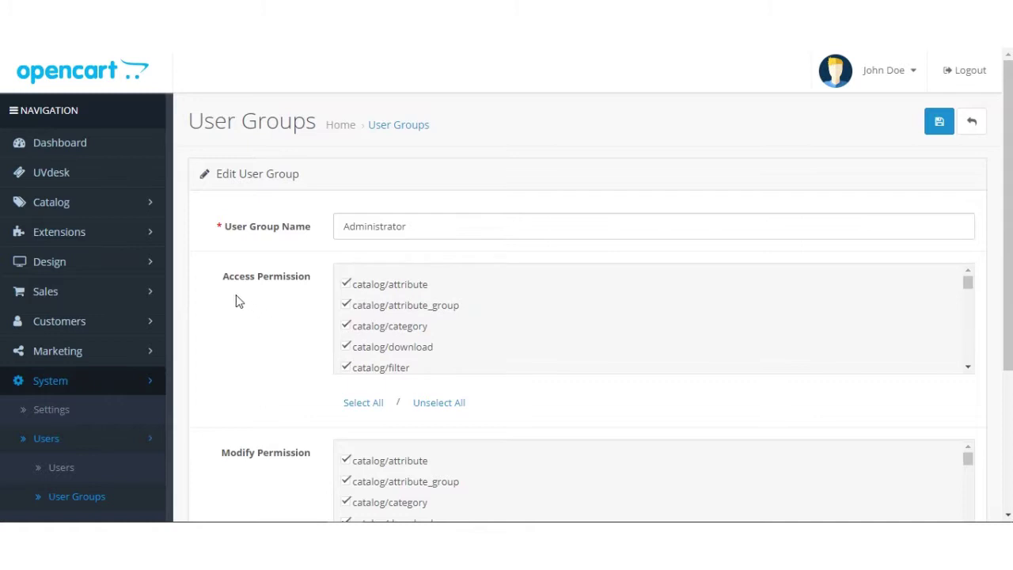
pyautogui.moveTo(223, 279); pyautogui.dragTo(310, 287)
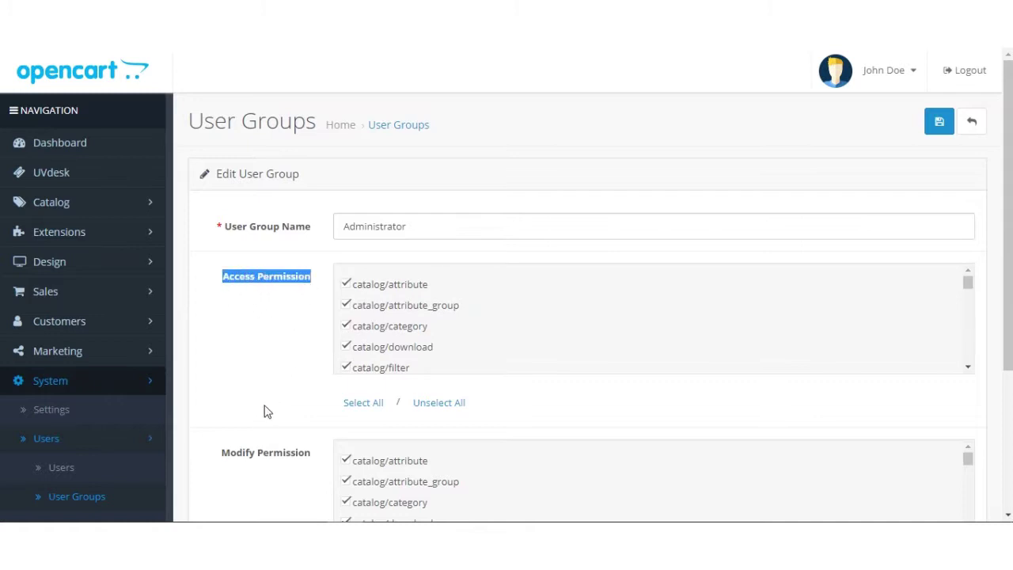
pyautogui.click(366, 408)
pyautogui.scroll(-5, 264, 414)
pyautogui.click(363, 375)
pyautogui.scroll(3, 260, 383)
pyautogui.click(937, 133)
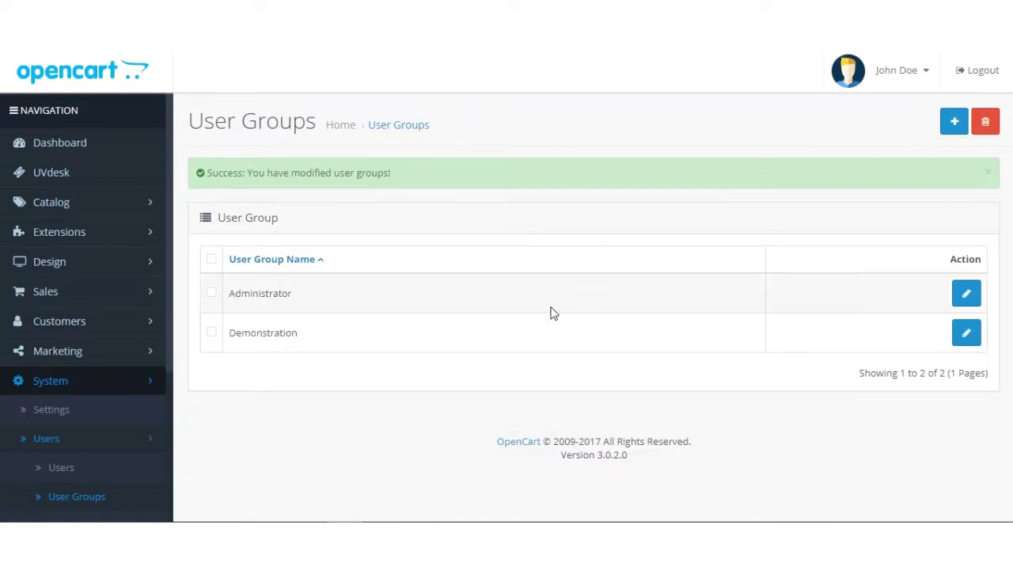
# Step: Load the UVdesk ticket list and browse its 650 open, 72 pending and 66 answered tickets
pyautogui.click(162, 182)
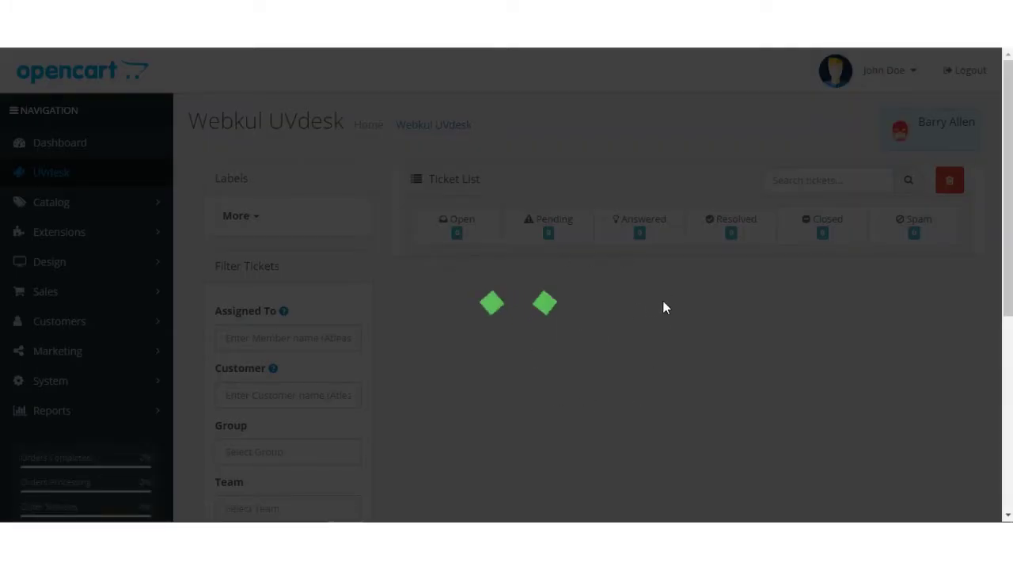
pyautogui.scroll(-1, 682, 307)
pyautogui.scroll(-2, 682, 302)
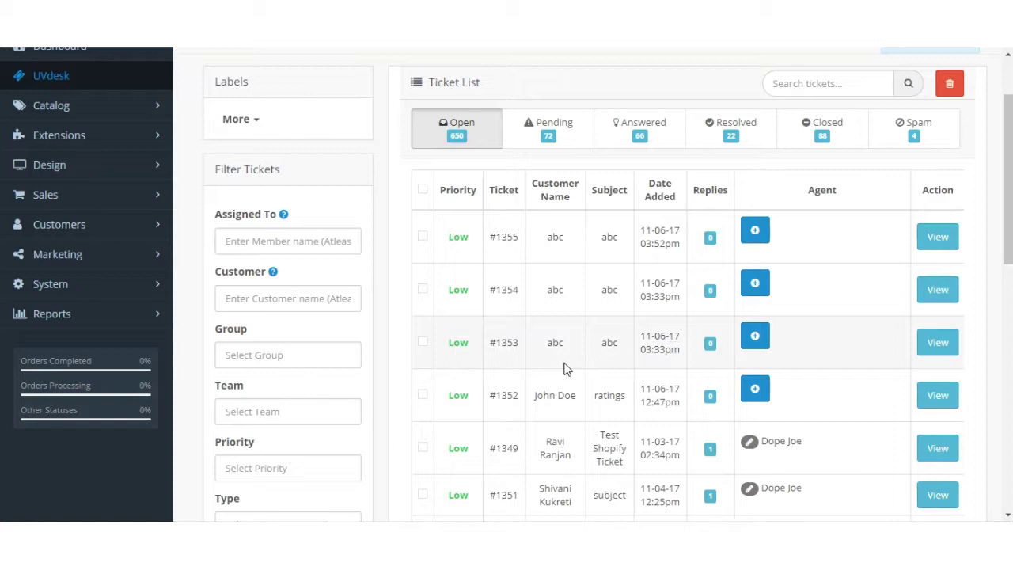
pyautogui.scroll(2, 482, 351)
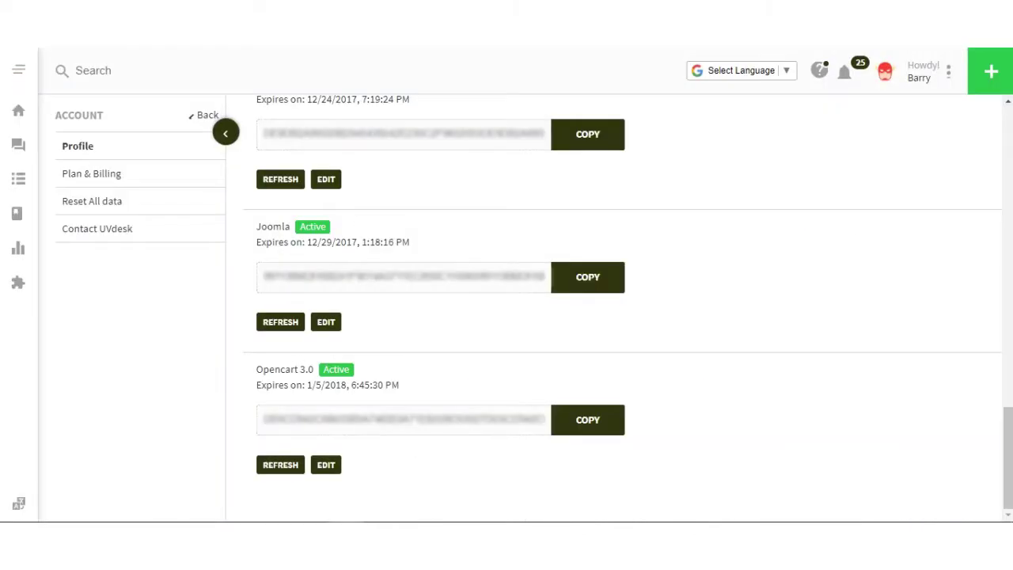
pyautogui.scroll(12, 483, 247)
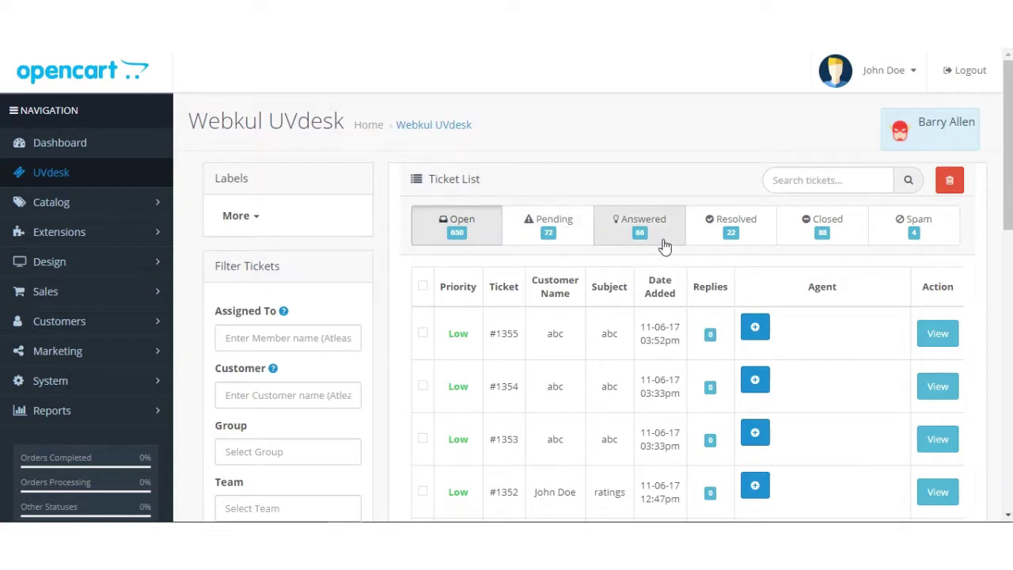
# Step: Scroll through the UVdesk ticket list to review Low-priority tickets #1355 down to #1348
pyautogui.scroll(-1, 321, 313)
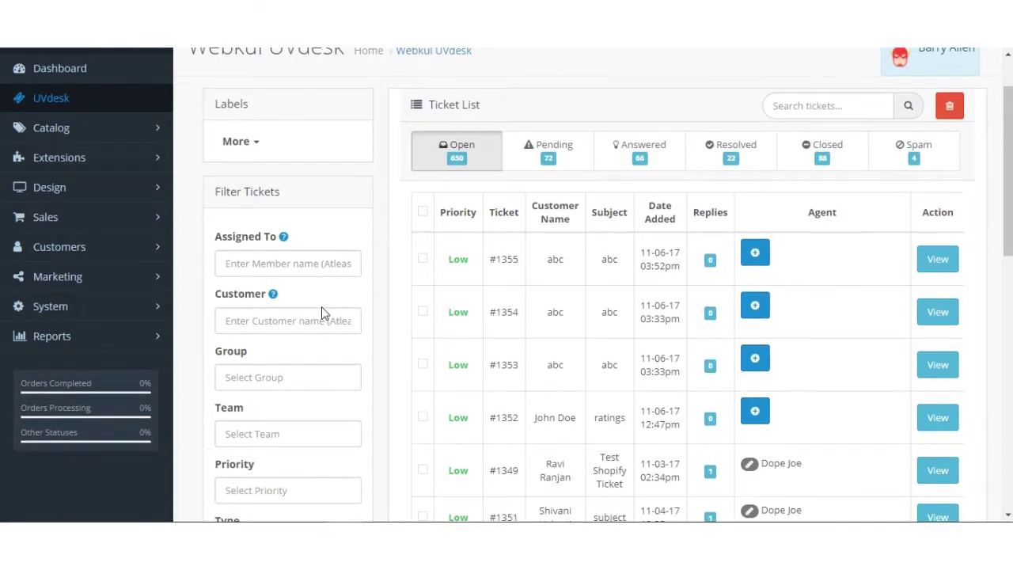
pyautogui.scroll(-2, 321, 312)
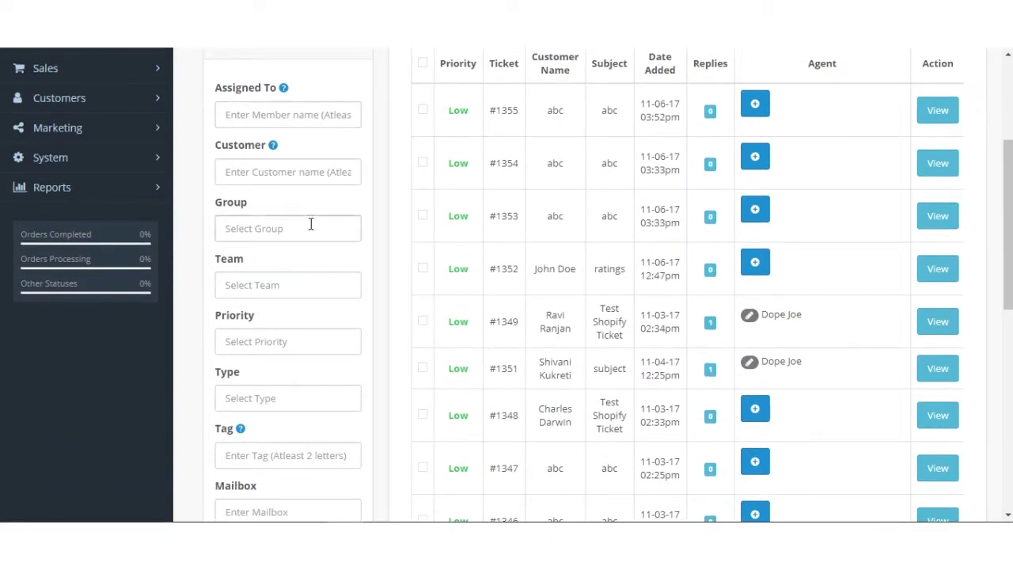
pyautogui.scroll(3, 345, 335)
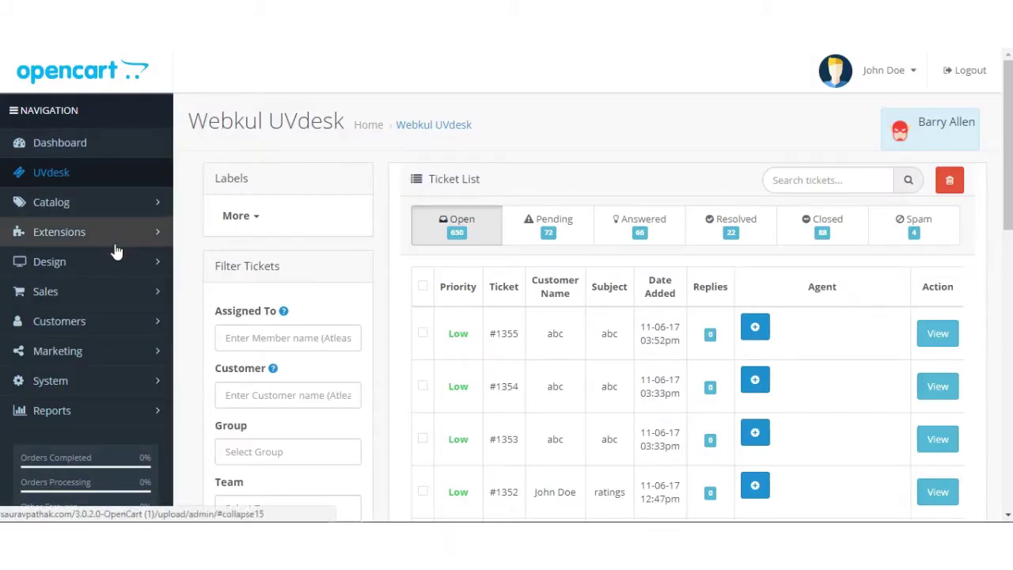
pyautogui.scroll(-4, 118, 249)
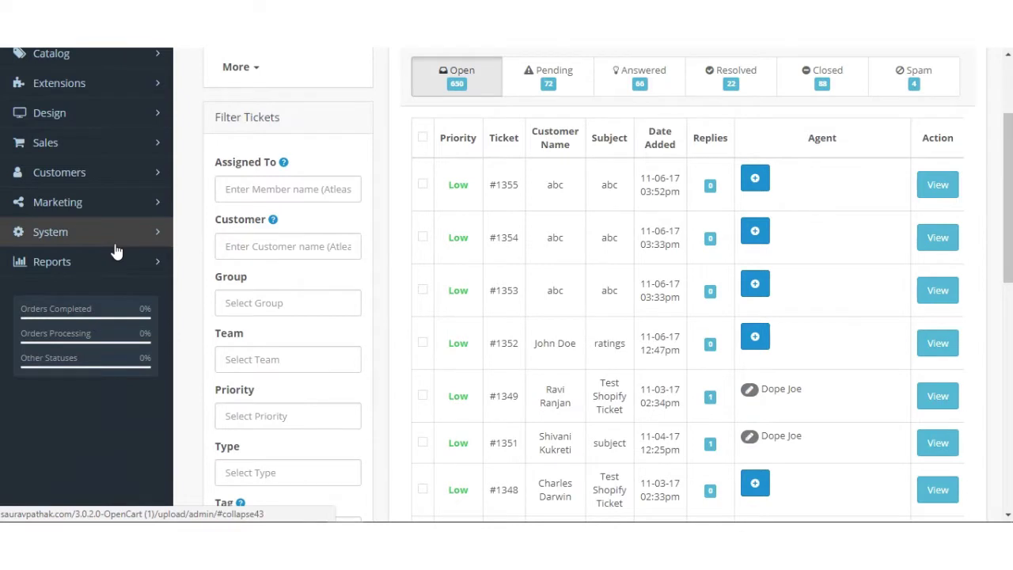
# Step: Open the Account layout under Design > Layouts and edit its route text
pyautogui.click(94, 126)
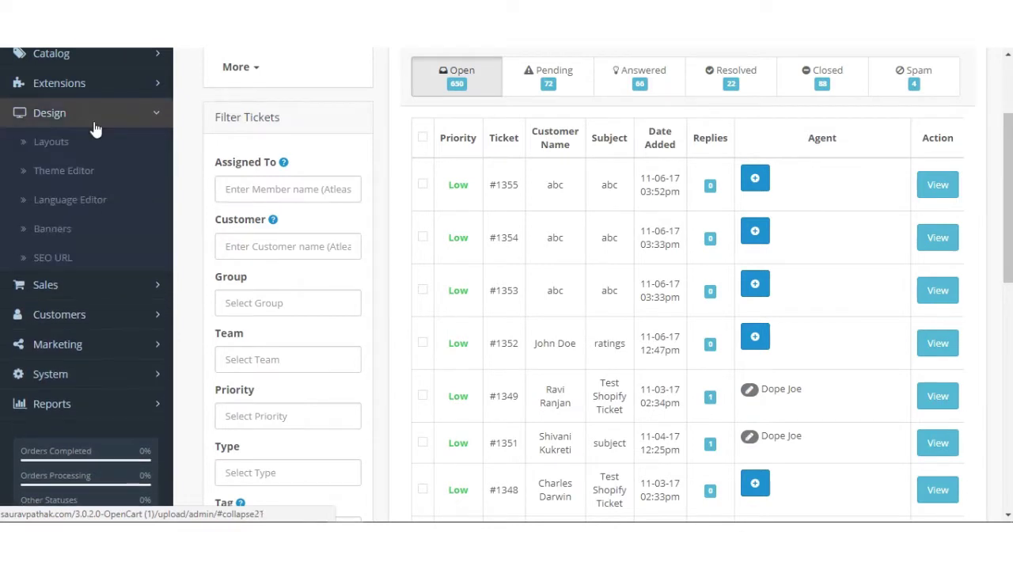
pyautogui.click(82, 141)
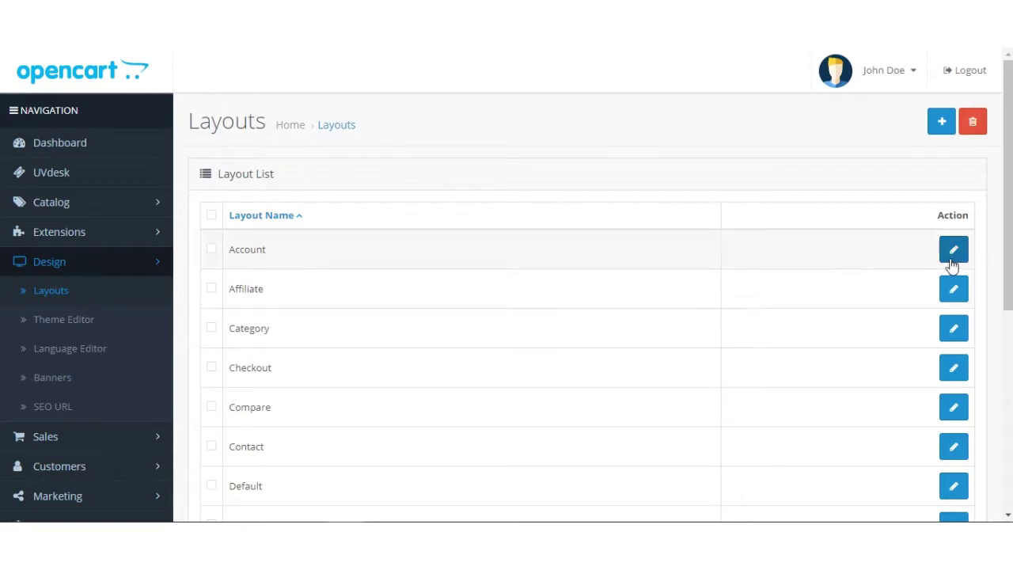
pyautogui.click(953, 252)
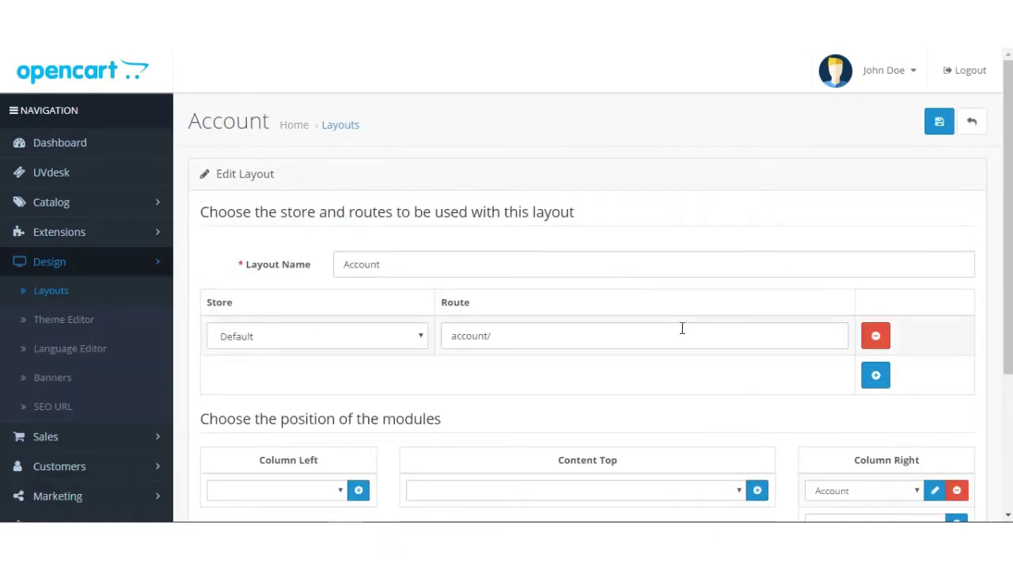
pyautogui.moveTo(443, 339); pyautogui.dragTo(493, 338)
pyautogui.click(498, 337)
pyautogui.write('account')
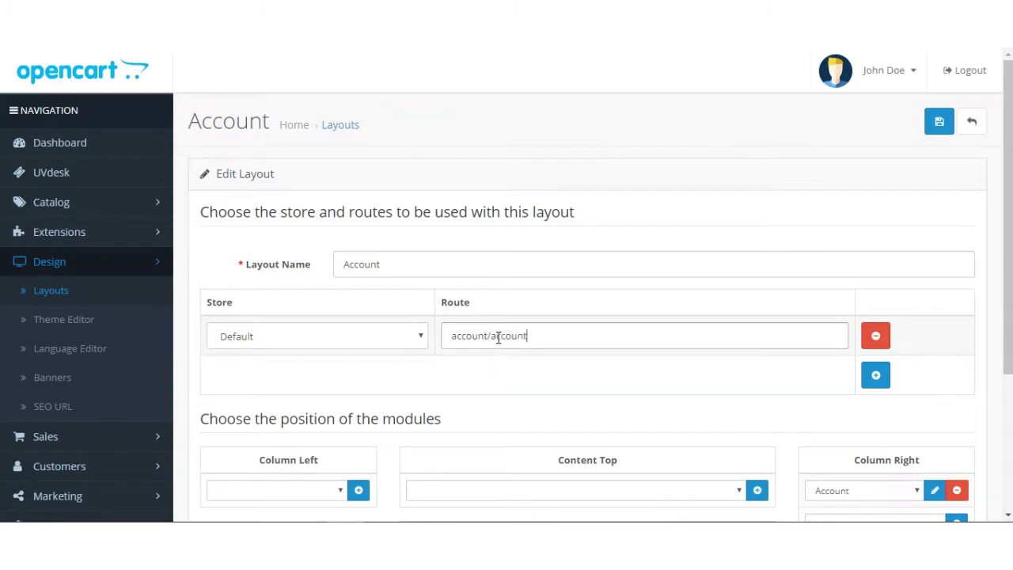
# Step: Add a Webkul UVdesk module row to Content Top and save the Account layout
pyautogui.scroll(-2, 501, 338)
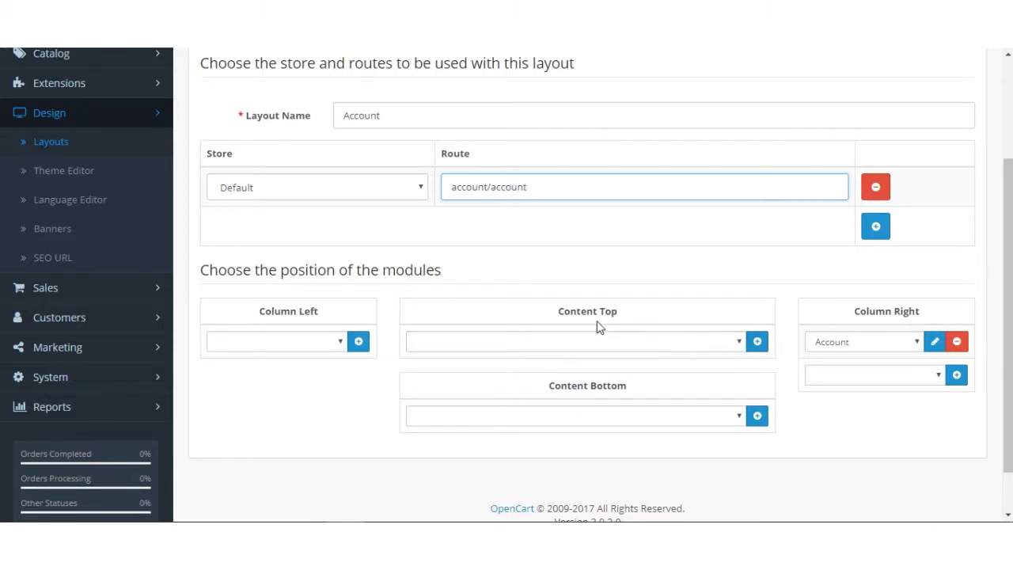
pyautogui.click(760, 344)
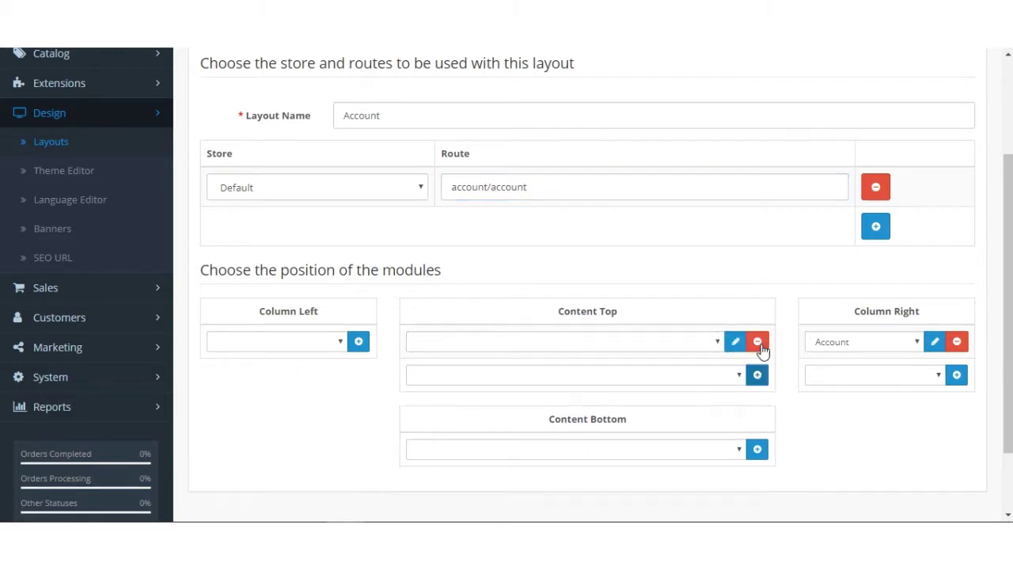
pyautogui.click(684, 349)
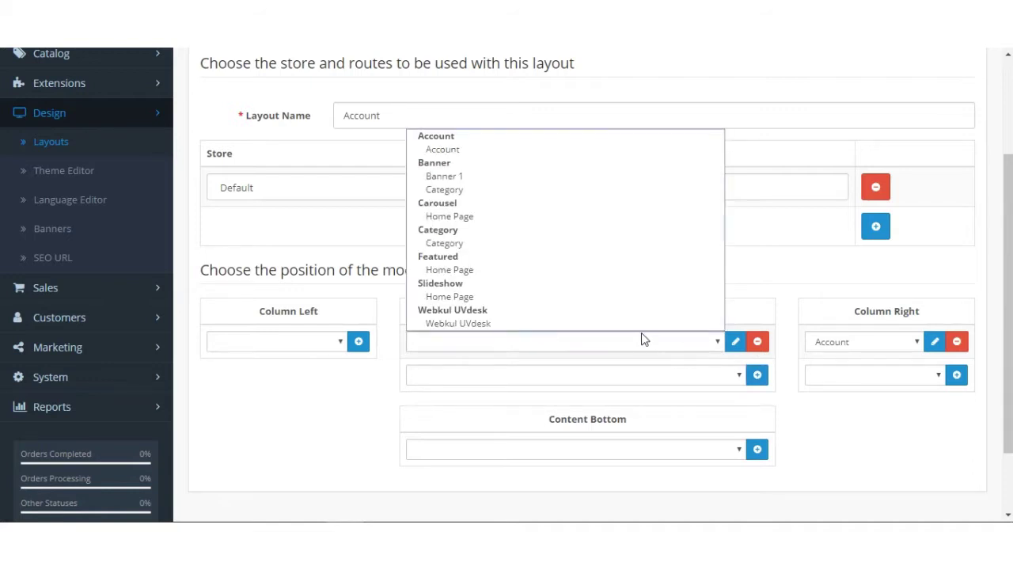
pyautogui.click(605, 327)
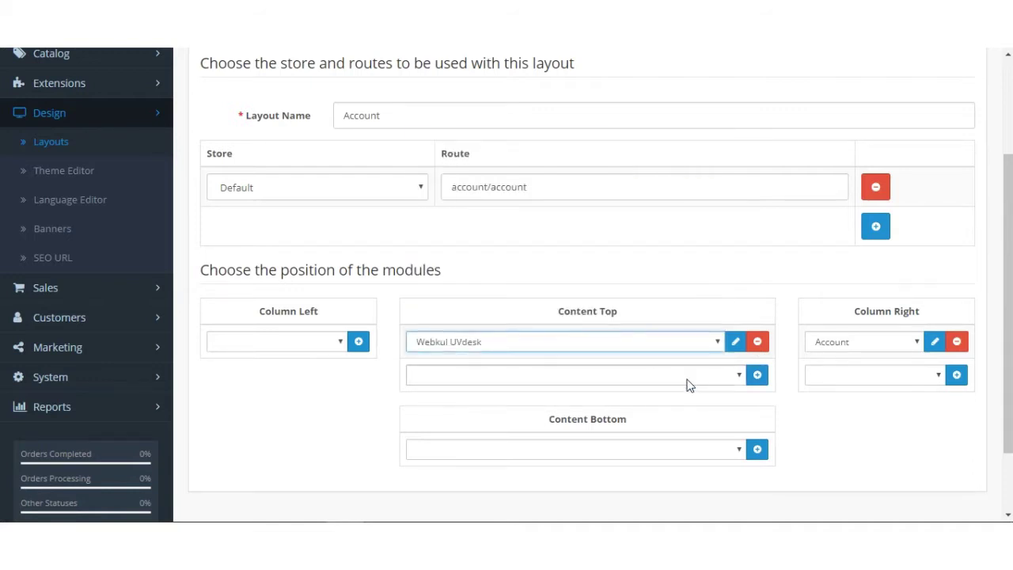
pyautogui.scroll(3, 688, 384)
pyautogui.click(936, 133)
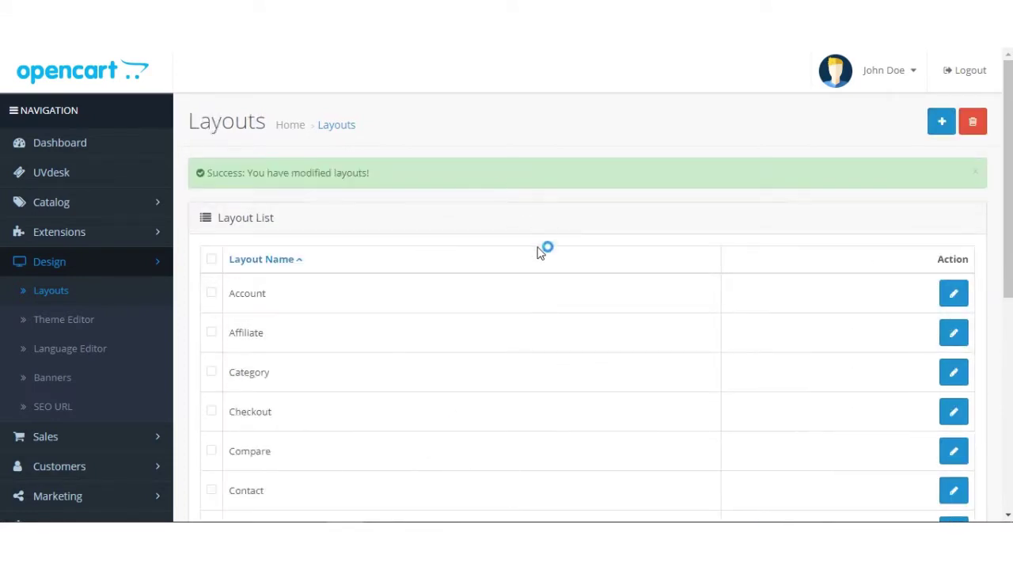
# Step: Switch to the storefront and go to the customer registration page
pyautogui.hotkey('ctrl', 'Tab')
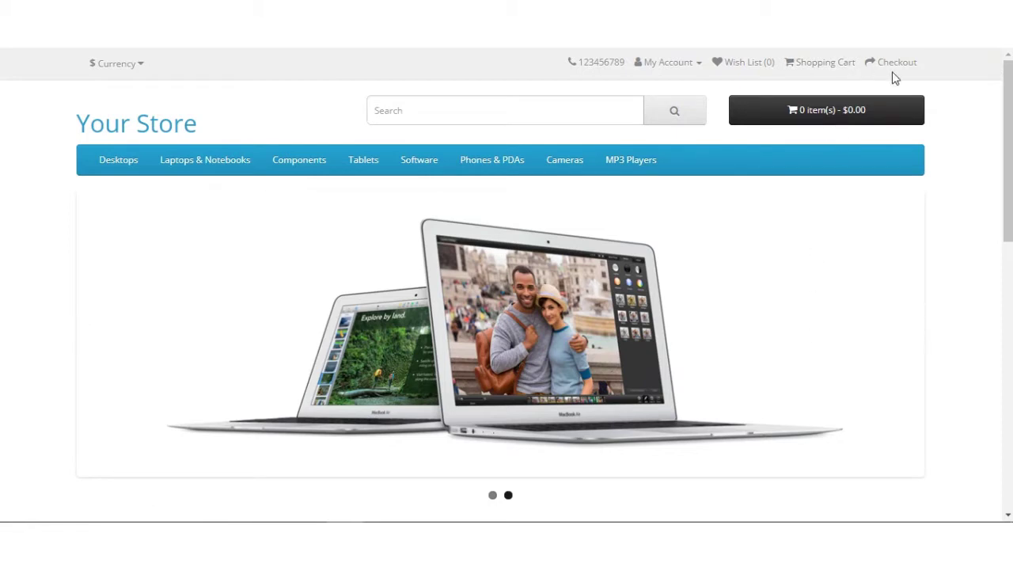
pyautogui.click(685, 63)
pyautogui.click(624, 88)
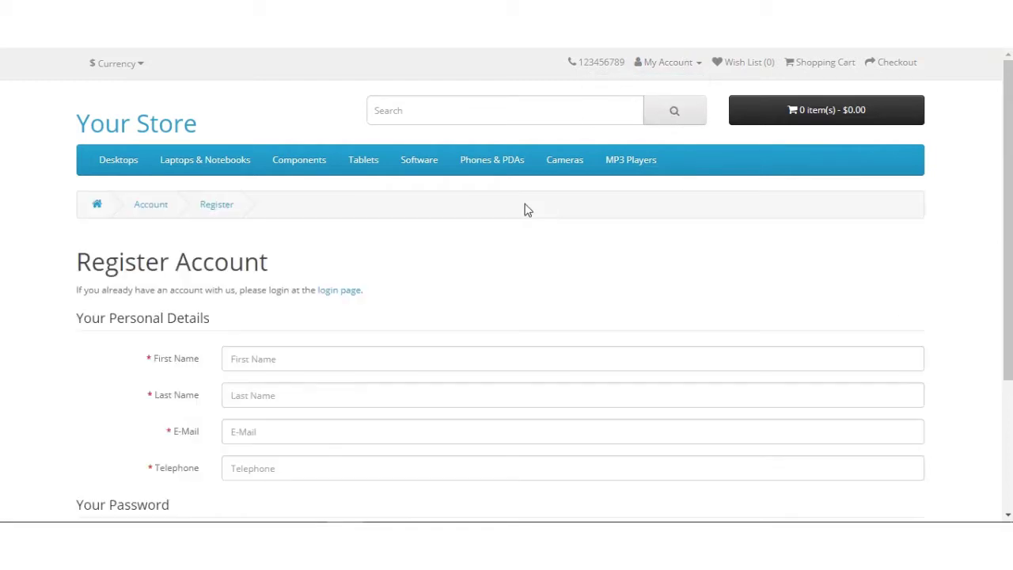
pyautogui.scroll(-2, 478, 274)
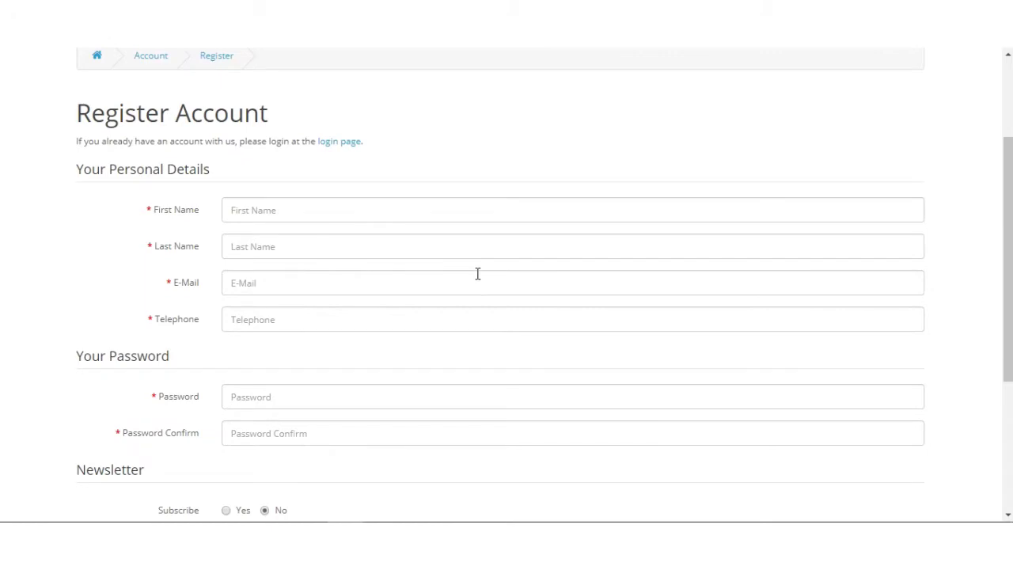
# Step: Enter the customer's first and last name, e-mail address and telephone number
pyautogui.click(303, 212)
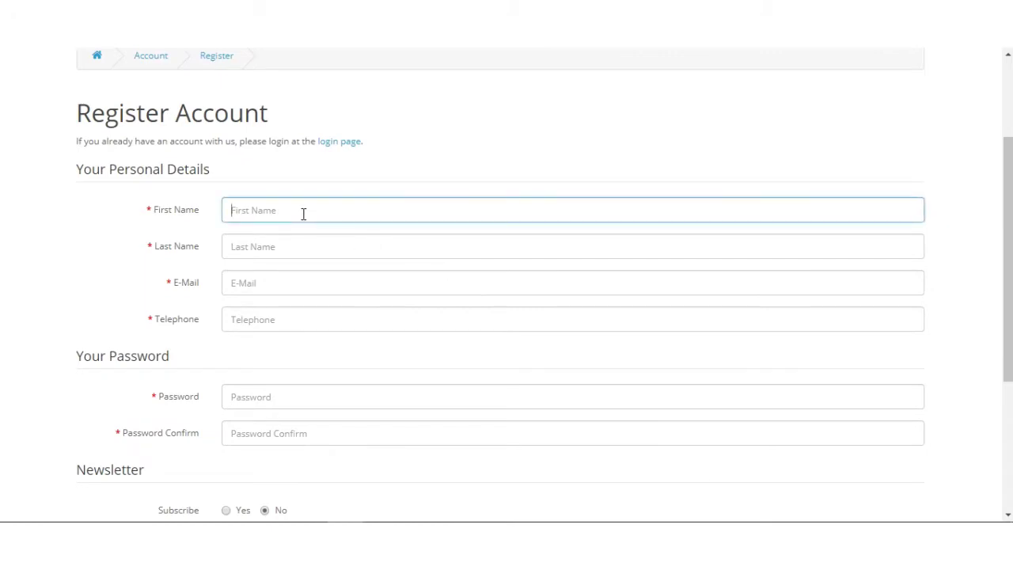
pyautogui.press('Tab')
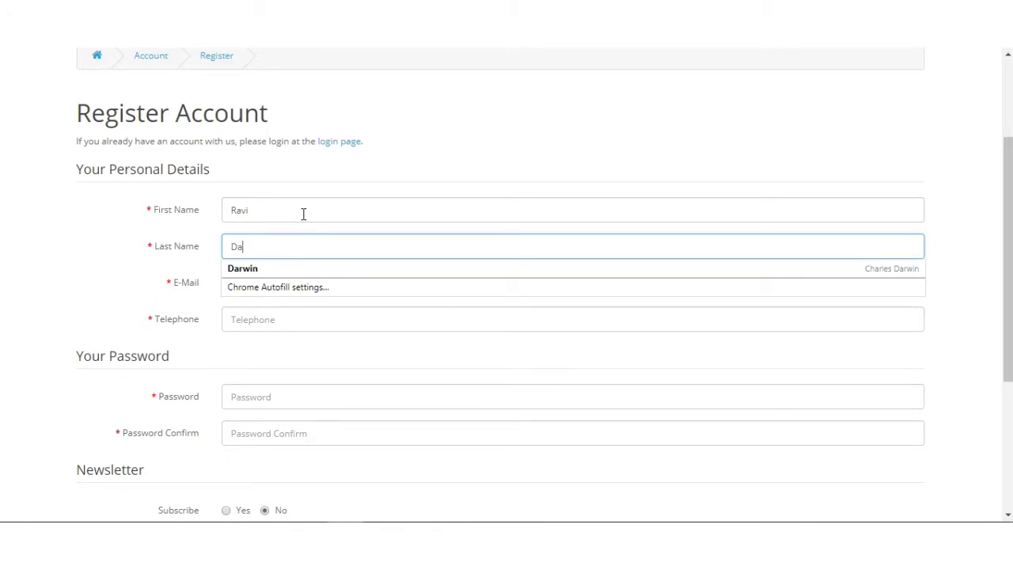
pyautogui.press('Tab')
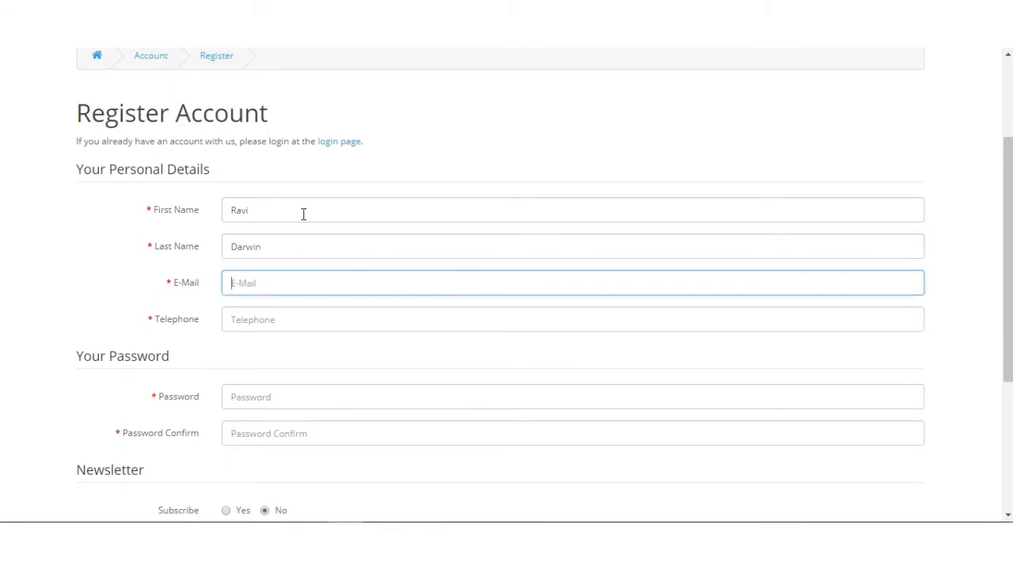
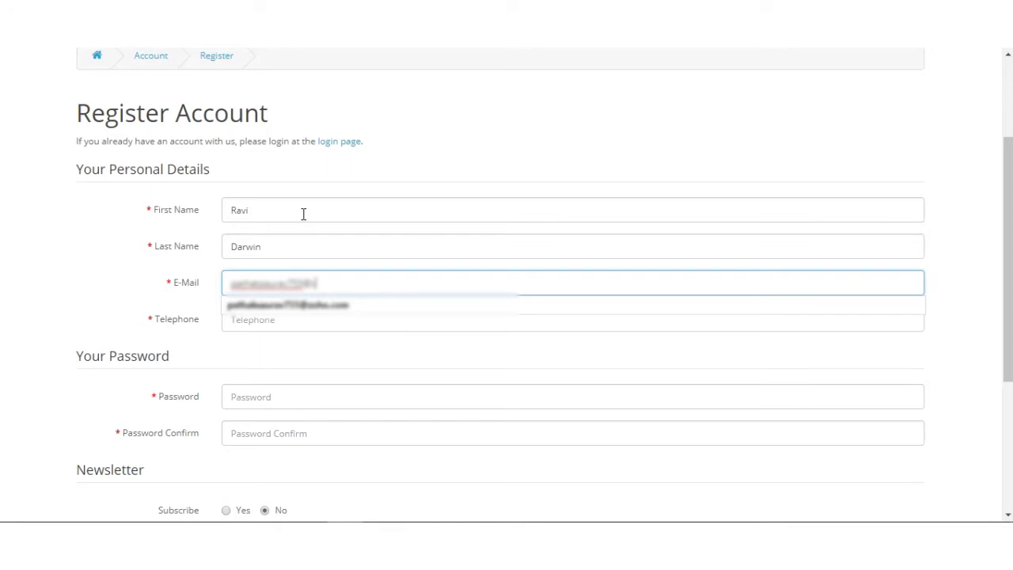
pyautogui.press('Tab')
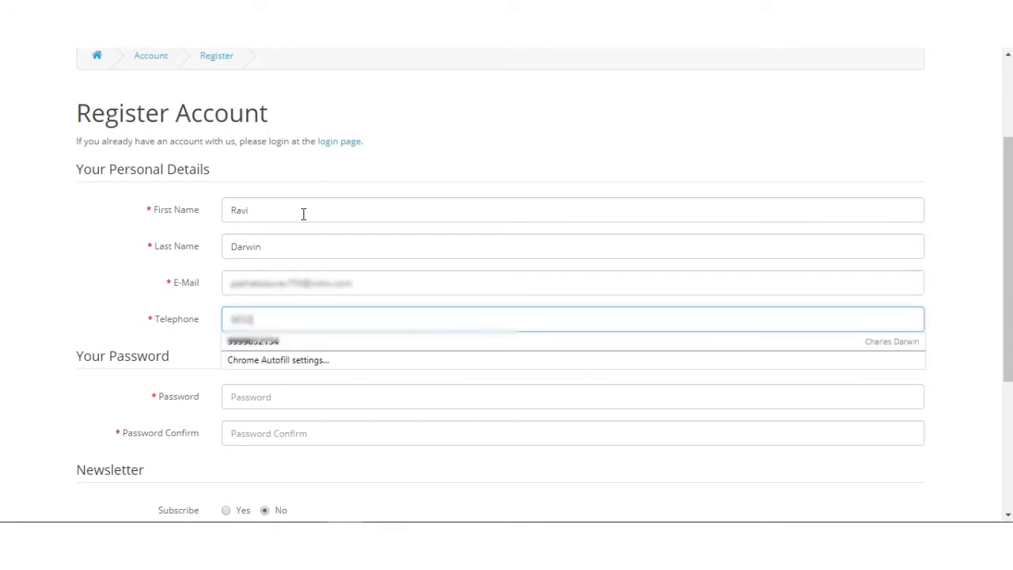
# Step: Enter and confirm the account password, accept the Privacy Policy, and submit the registration
pyautogui.press('Tab')
pyautogui.write('*')
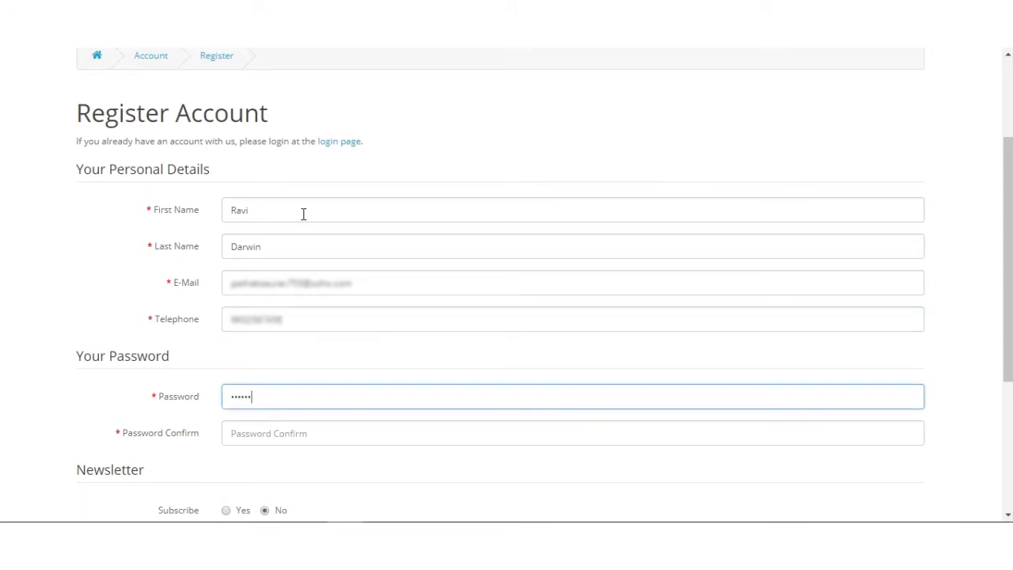
pyautogui.press('Tab')
pyautogui.write('*')
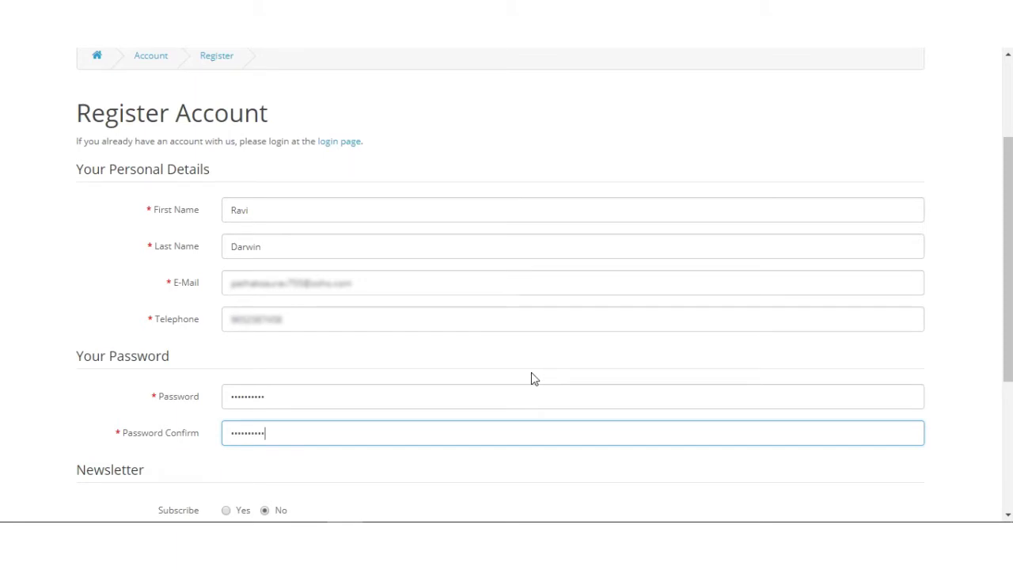
pyautogui.scroll(-3, 520, 378)
pyautogui.click(854, 301)
pyautogui.click(881, 315)
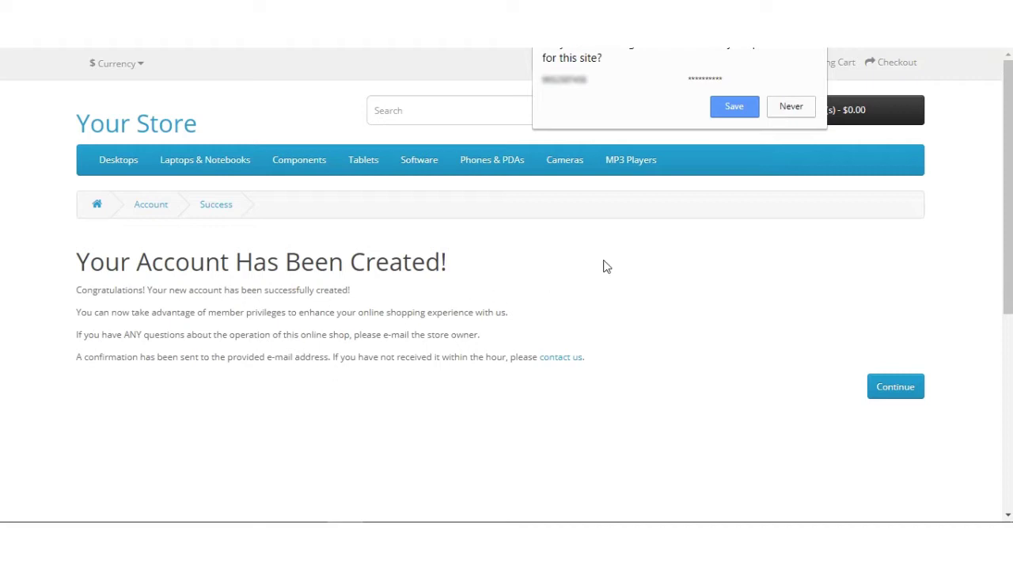
# Step: Dismiss the save-password prompt and open the customer's My Account page with its ticket list
pyautogui.click(796, 108)
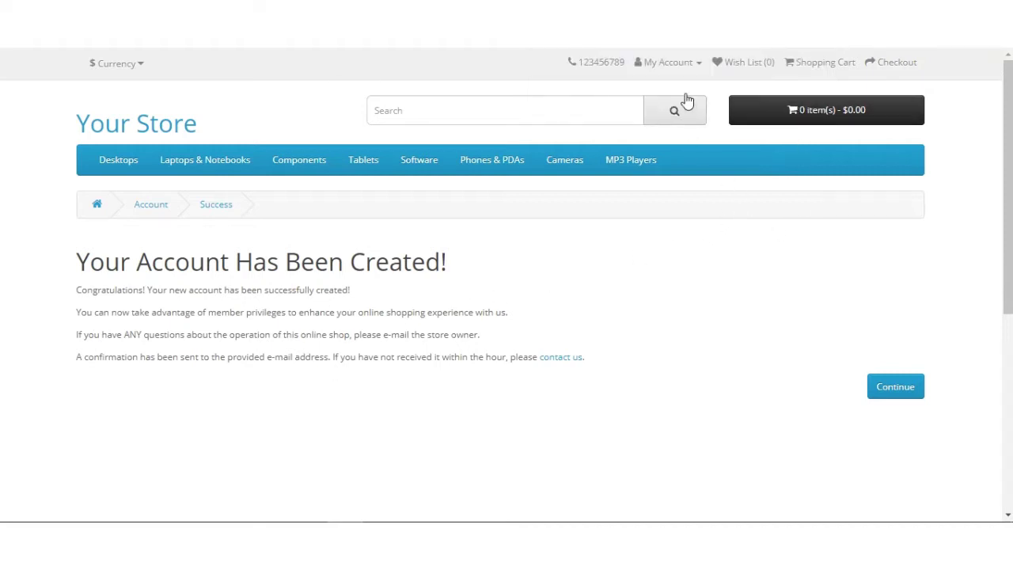
pyautogui.click(678, 68)
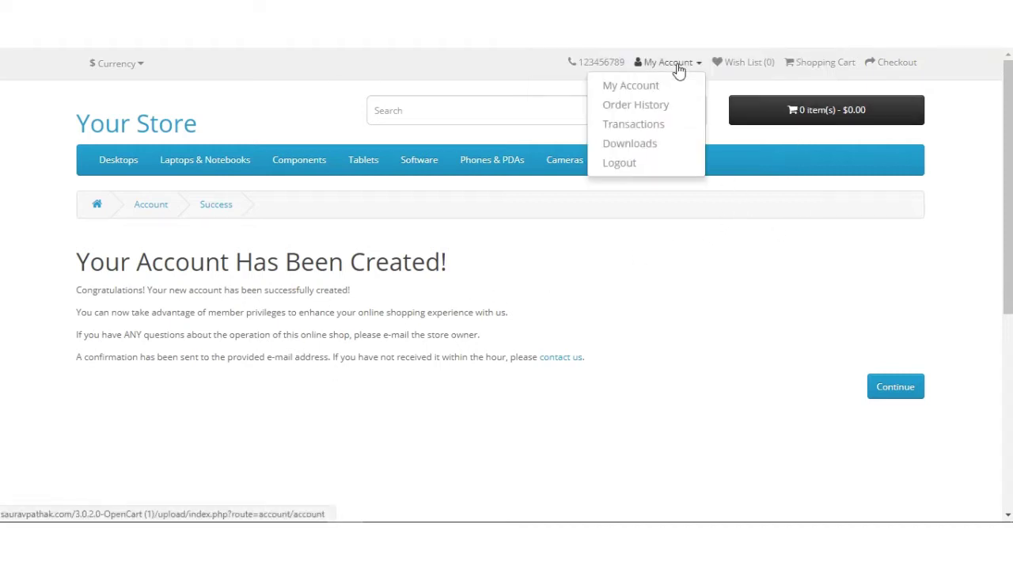
pyautogui.click(624, 90)
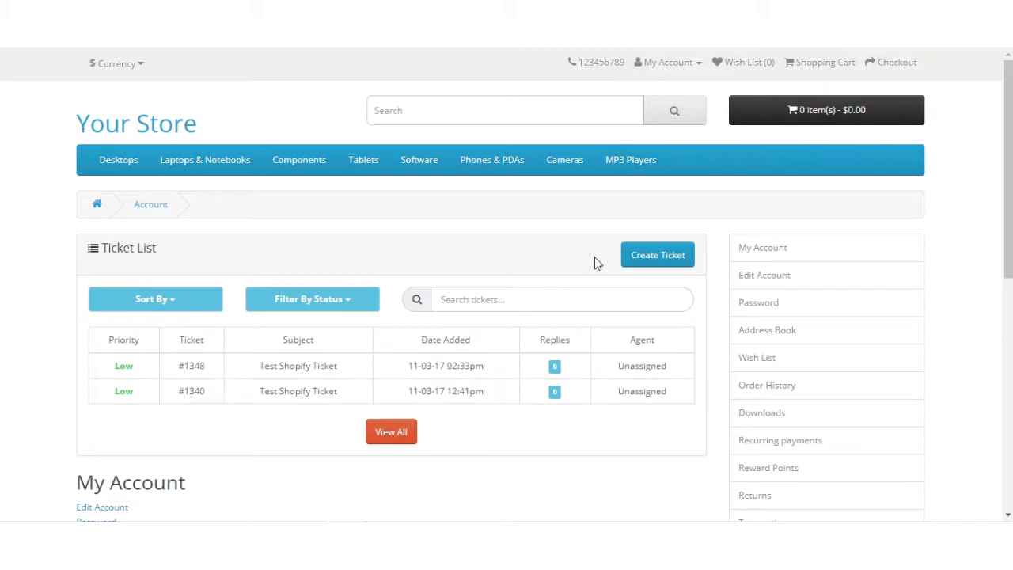
# Step: Open the Create Ticket form with Sales as the ticket type and view its subject and message fields
pyautogui.click(660, 263)
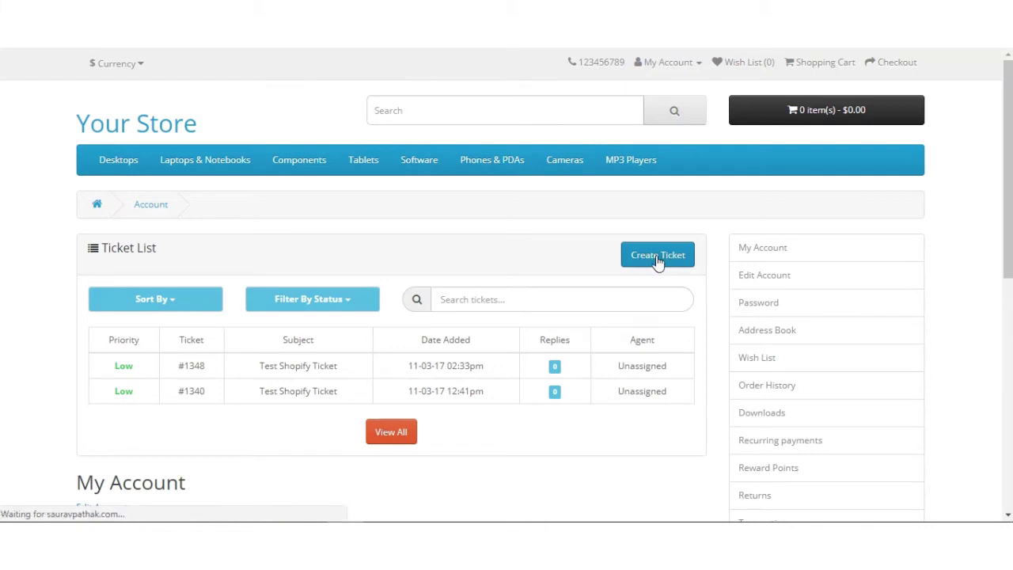
pyautogui.scroll(-2, 466, 298)
pyautogui.click(369, 172)
pyautogui.click(369, 173)
pyautogui.click(249, 230)
pyautogui.click(214, 290)
pyautogui.scroll(2, 299, 335)
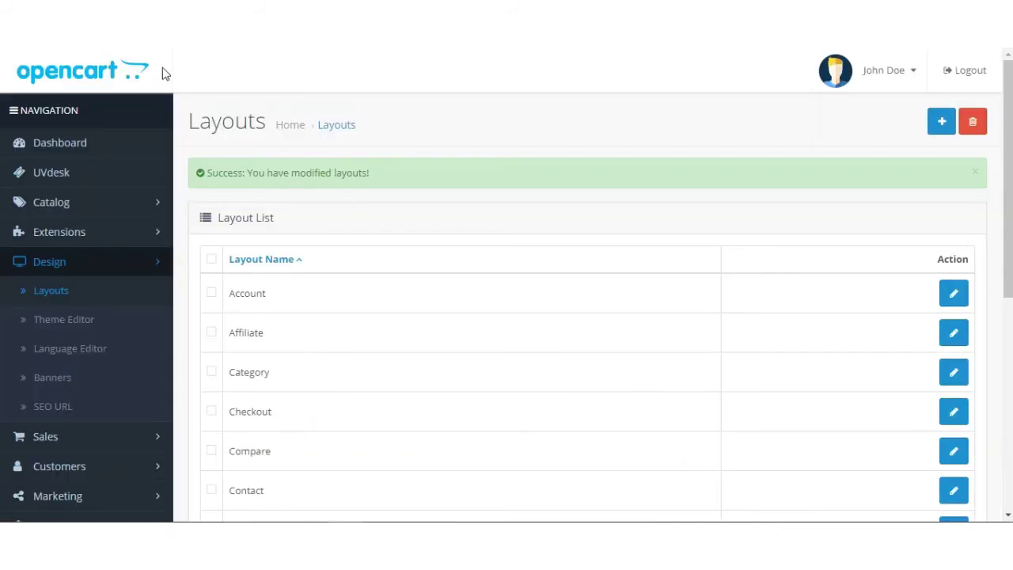
# Step: Reopen the admin's UVdesk ticket list showing 650 open and 72 pending tickets
pyautogui.click(64, 172)
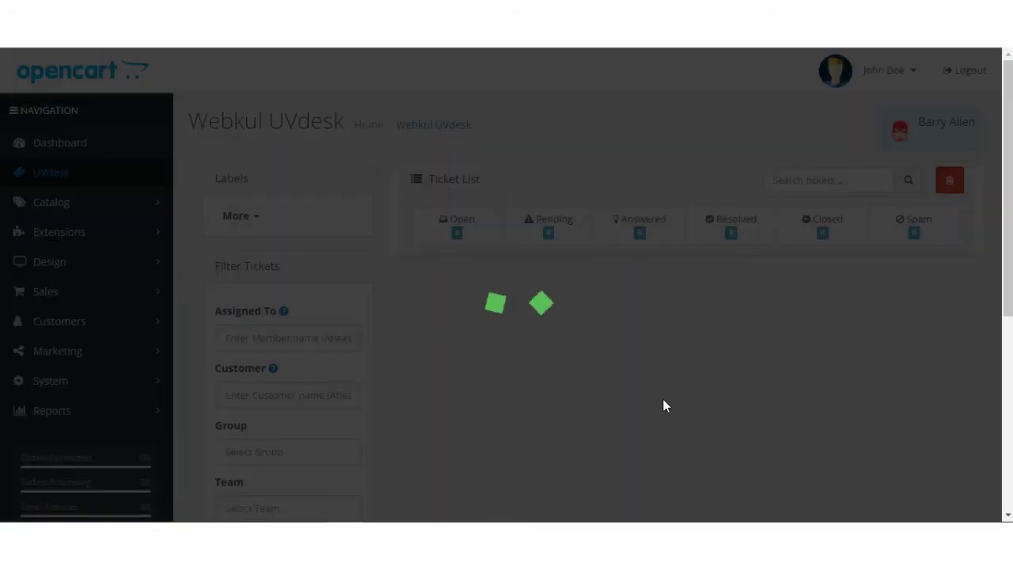
pyautogui.scroll(-2, 558, 314)
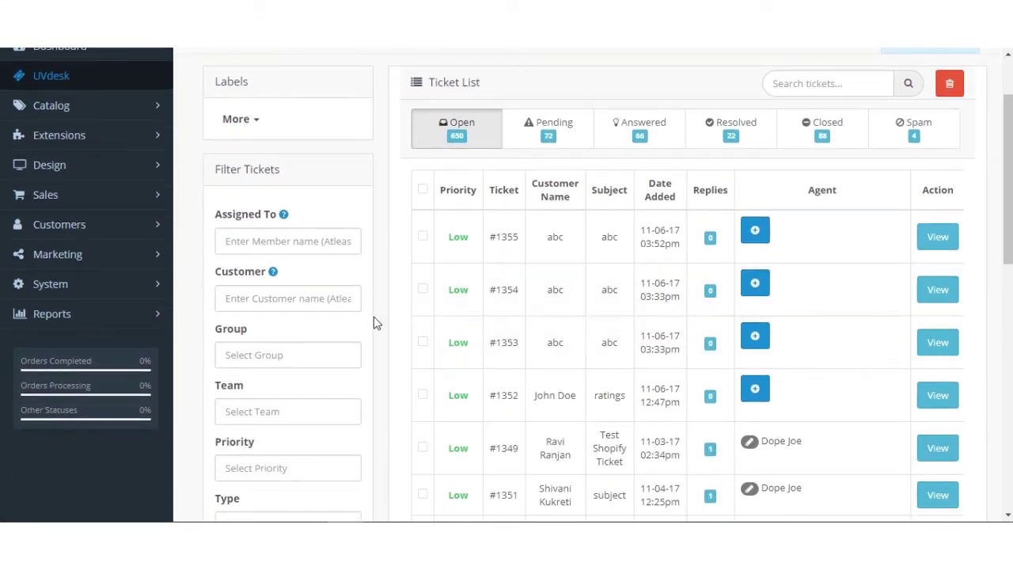
pyautogui.scroll(2, 499, 293)
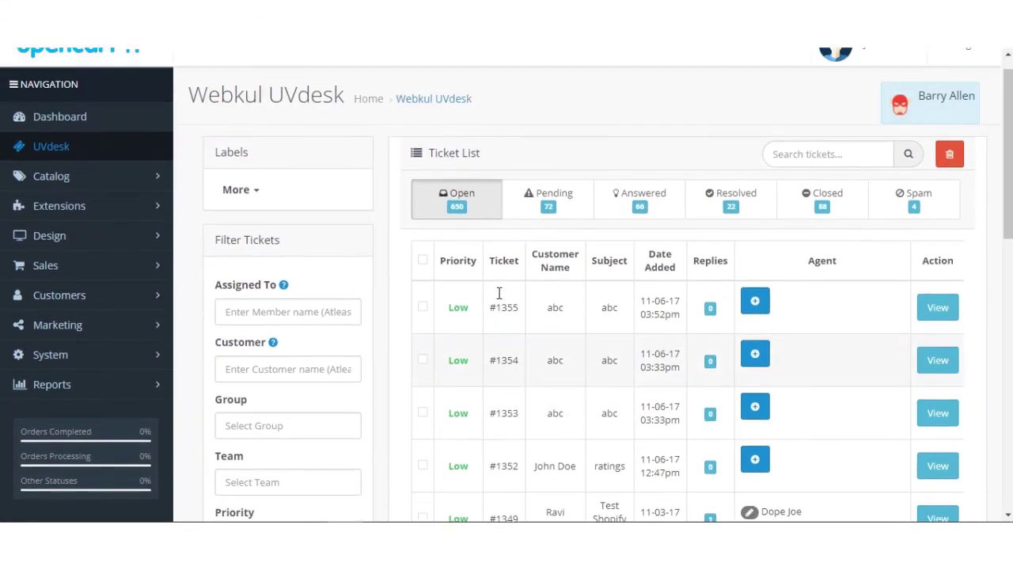